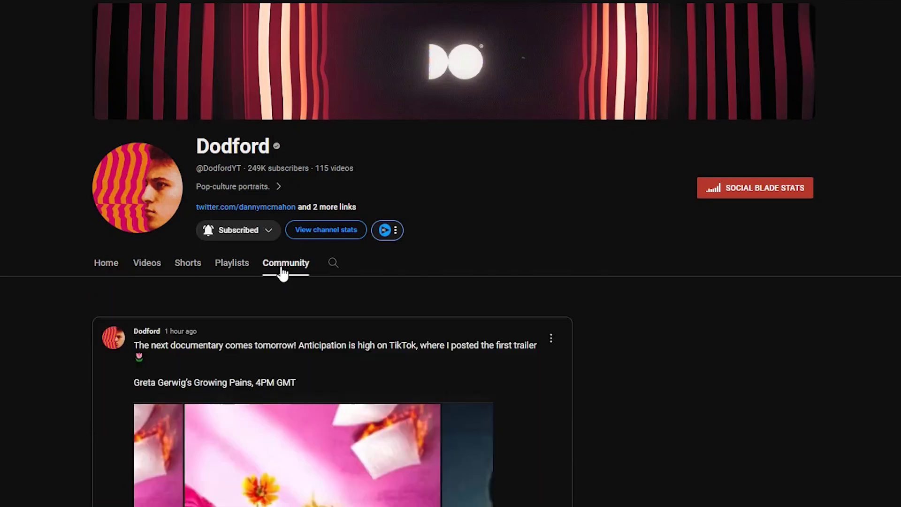
# Step: Scroll to the TV close-ups post and expand its full text with Read more
pyautogui.scroll(-15, 285, 435)
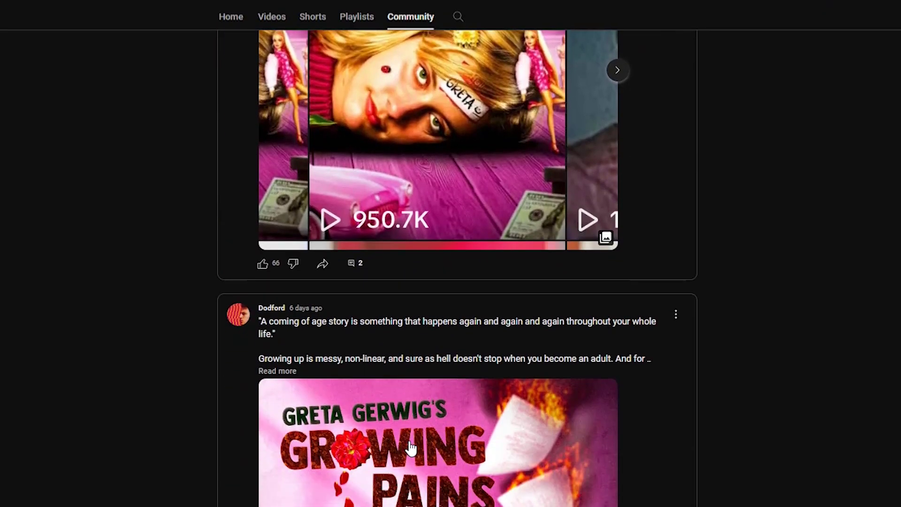
pyautogui.scroll(-6, 411, 448)
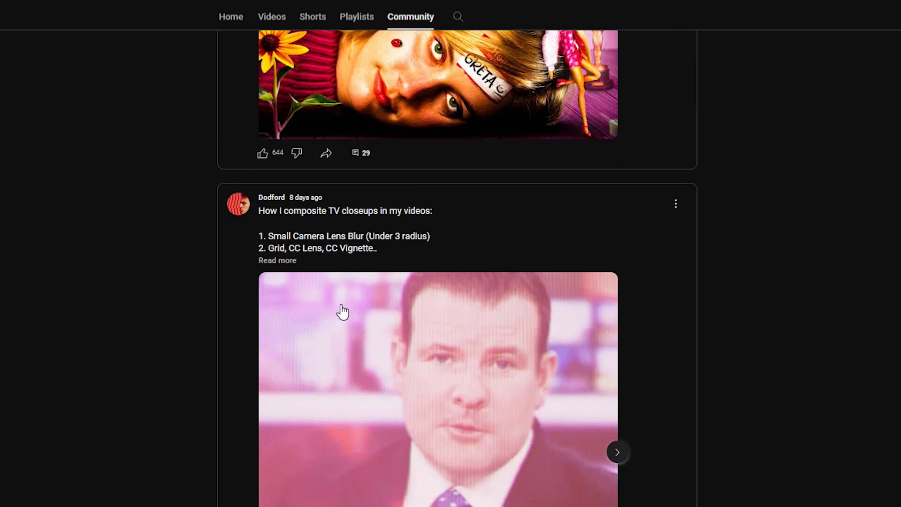
pyautogui.click(290, 263)
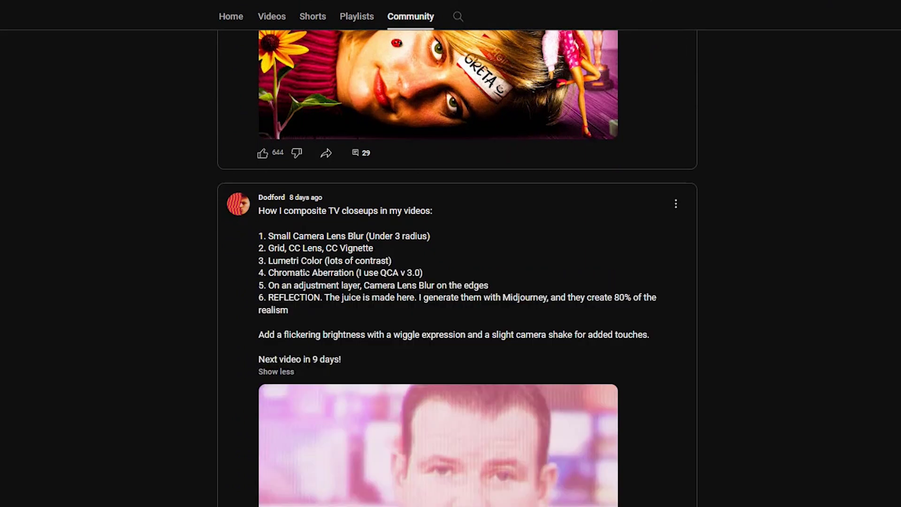
# Step: Page through the post's newsreader examples, including the scanline-grid and higher-contrast versions
pyautogui.scroll(-3, 613, 292)
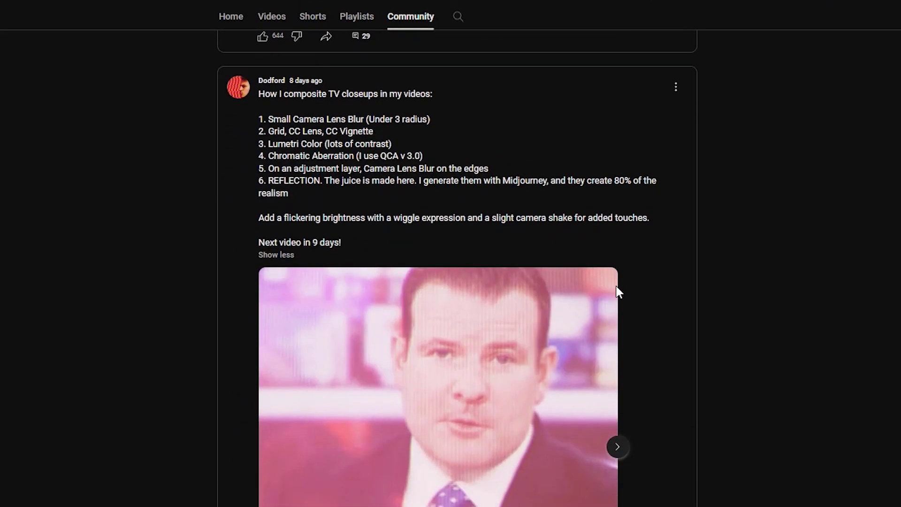
pyautogui.click(617, 448)
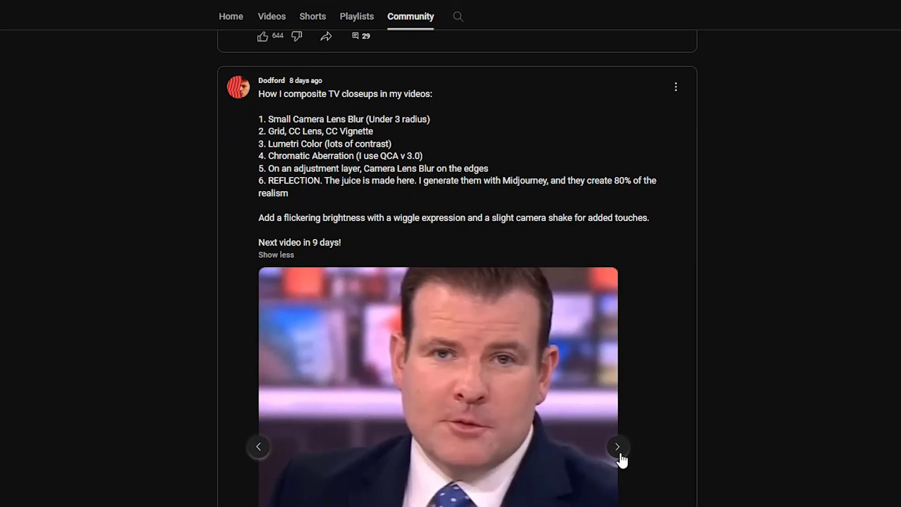
pyautogui.click(620, 454)
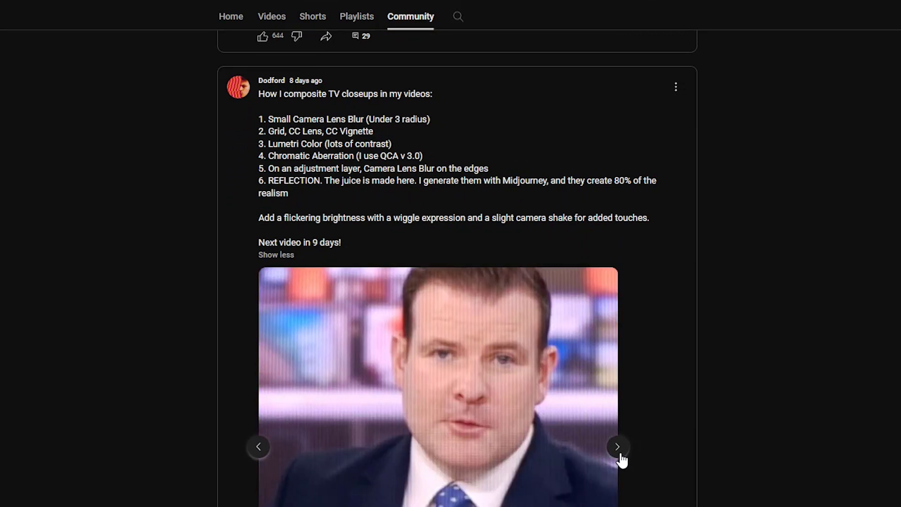
pyautogui.click(620, 454)
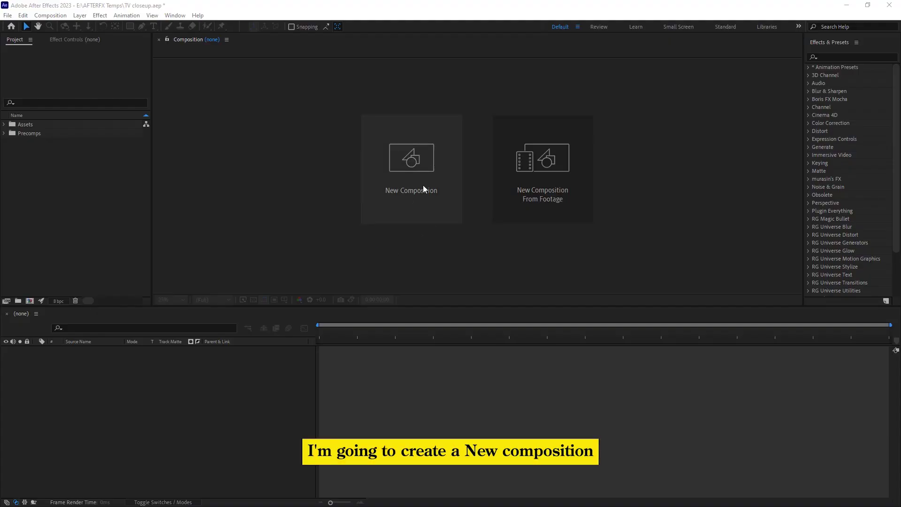
# Step: Create a composition named Main at HD 1920x1080, 25 fps, 10 seconds
pyautogui.click(415, 175)
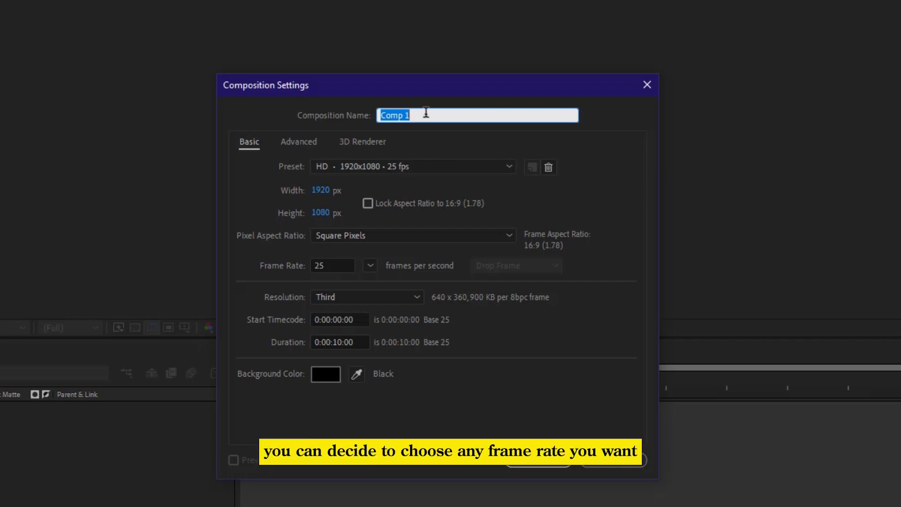
pyautogui.write('Main')
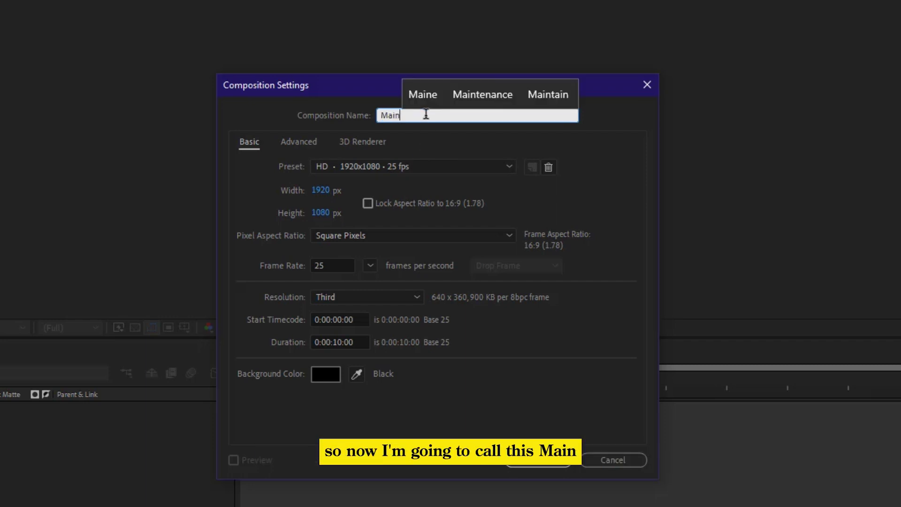
pyautogui.click(520, 462)
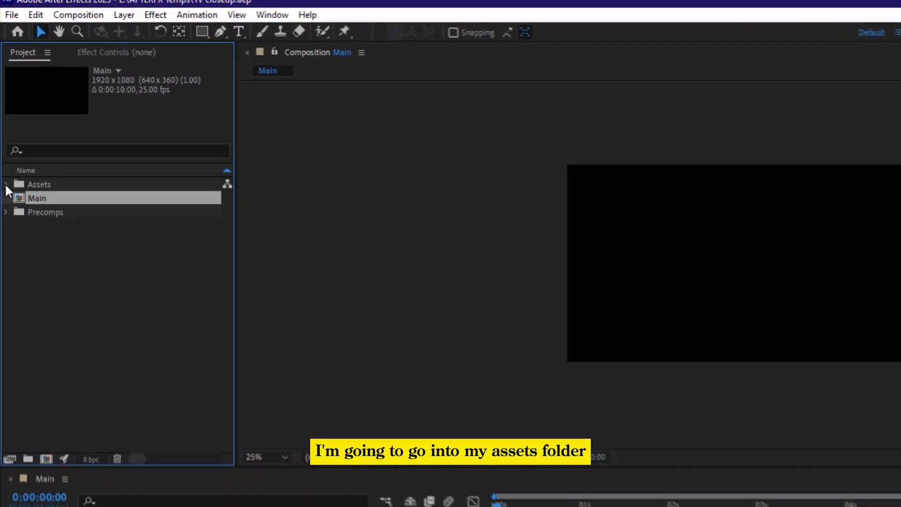
# Step: Add the BBC News clip from Assets to Main and pre-compose it as Video, moving all attributes
pyautogui.click(3, 124)
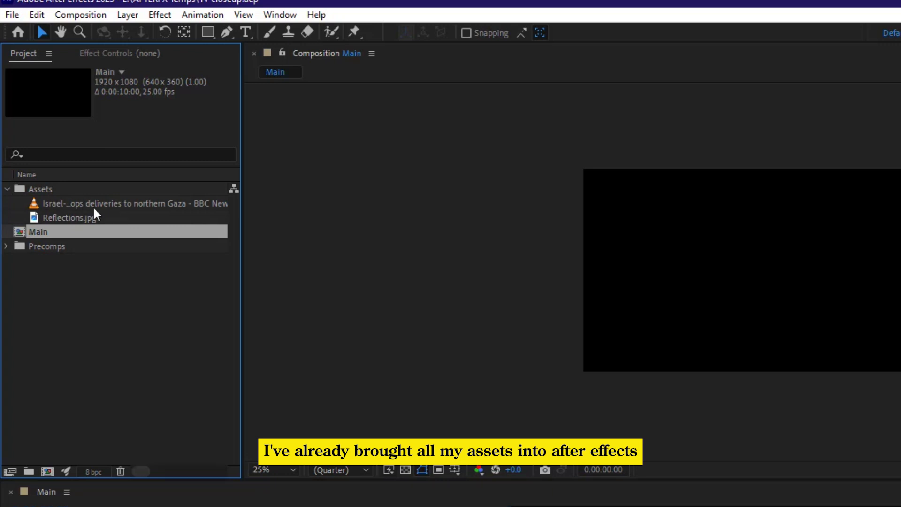
pyautogui.moveTo(104, 203); pyautogui.dragTo(74, 377)
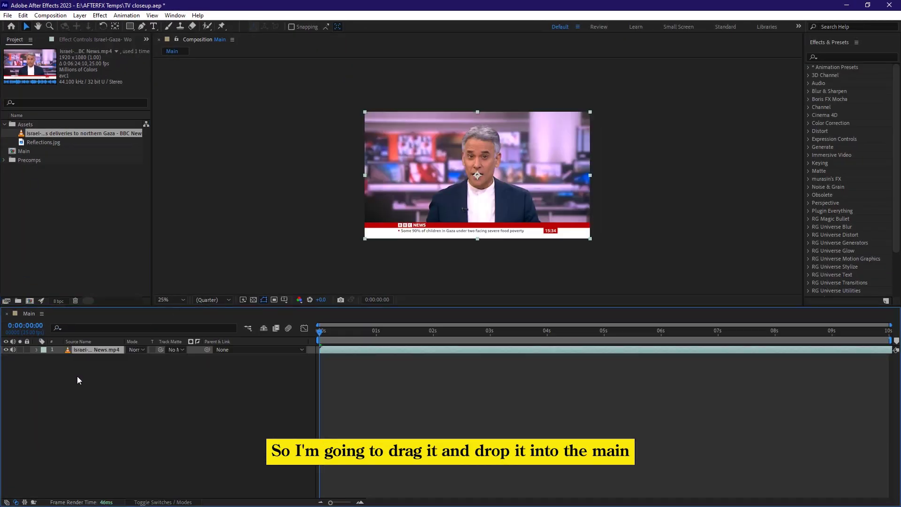
pyautogui.rightClick(93, 349)
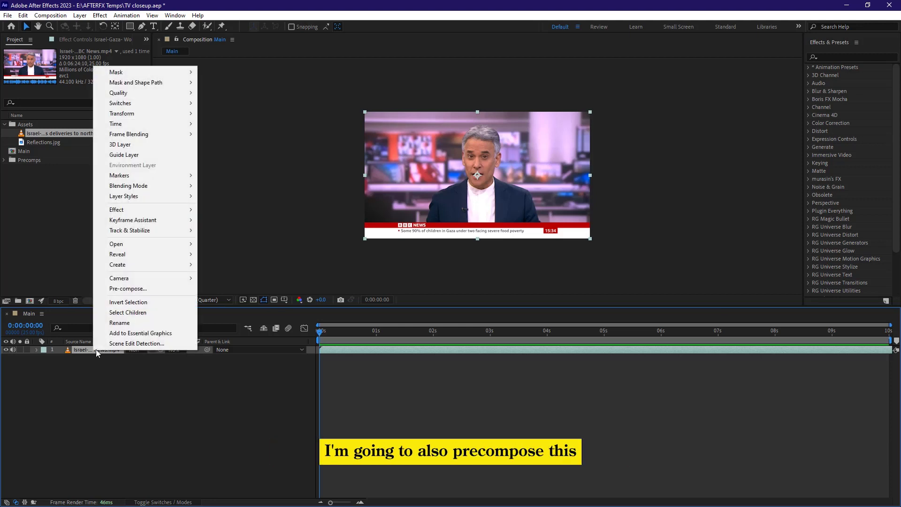
pyautogui.click(139, 288)
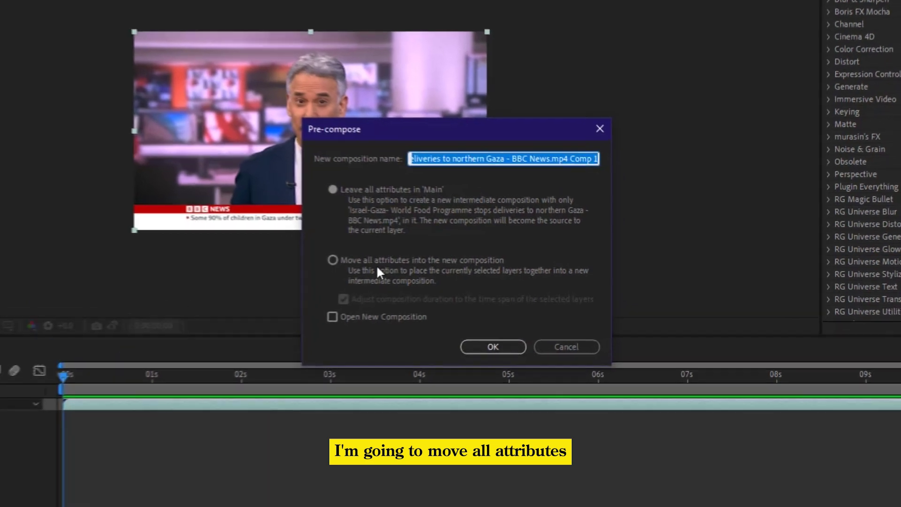
pyautogui.click(491, 257)
pyautogui.click(473, 154)
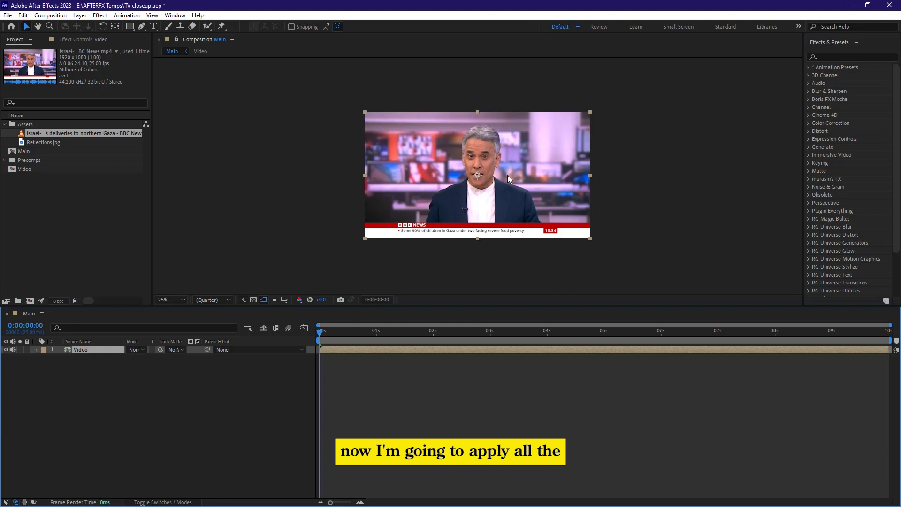
# Step: Apply Camera Lens Blur to the Video layer with Blur Radius 3
pyautogui.click(114, 411)
pyautogui.click(86, 348)
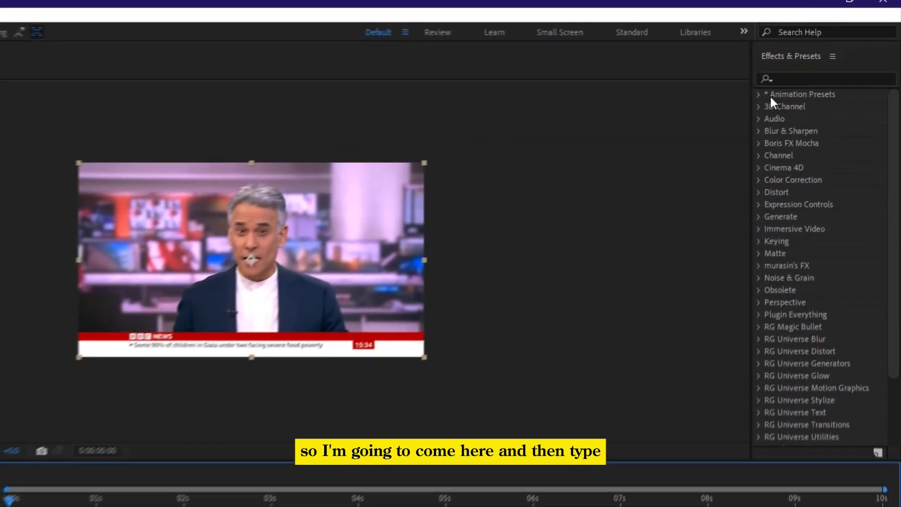
pyautogui.click(813, 65)
pyautogui.write('cam')
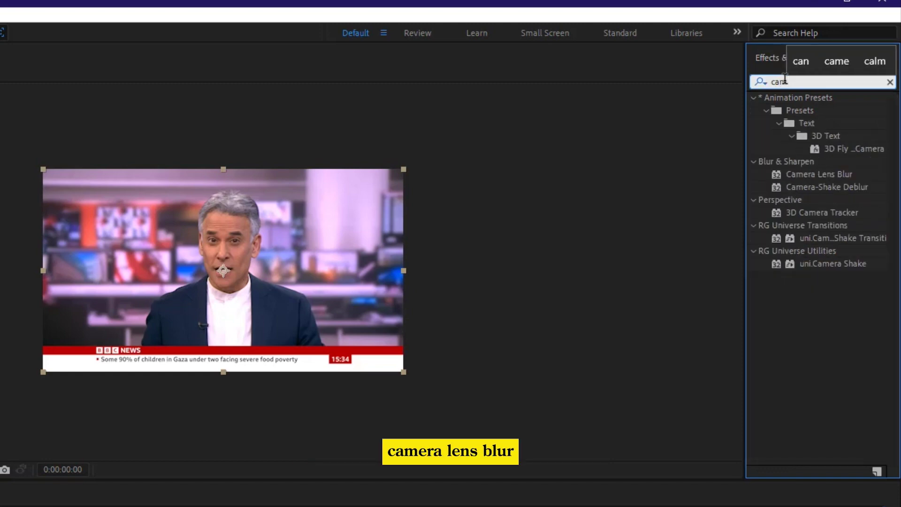
pyautogui.moveTo(842, 173); pyautogui.dragTo(117, 350)
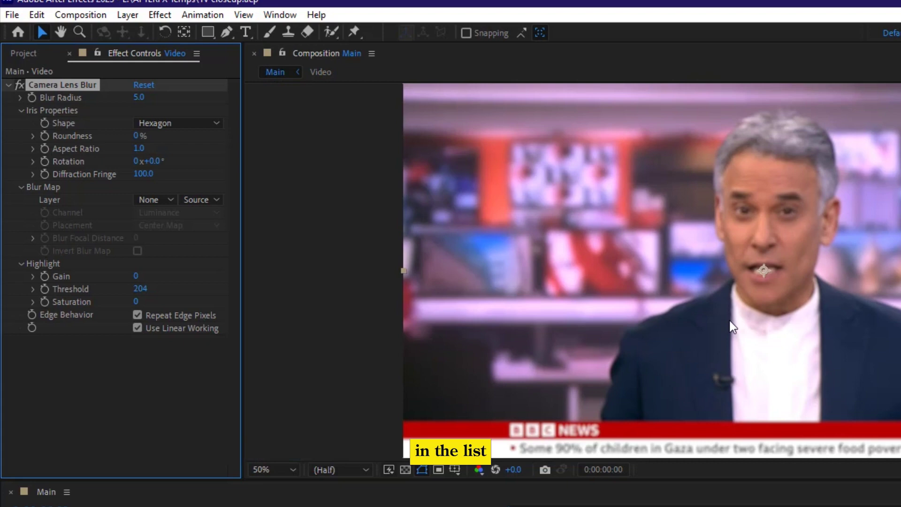
pyautogui.click(141, 98)
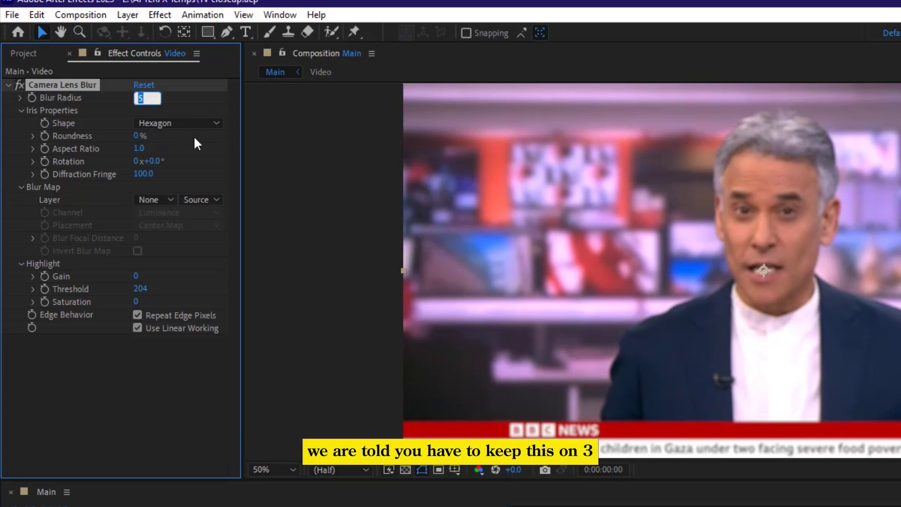
pyautogui.write('3')
pyautogui.press('Return')
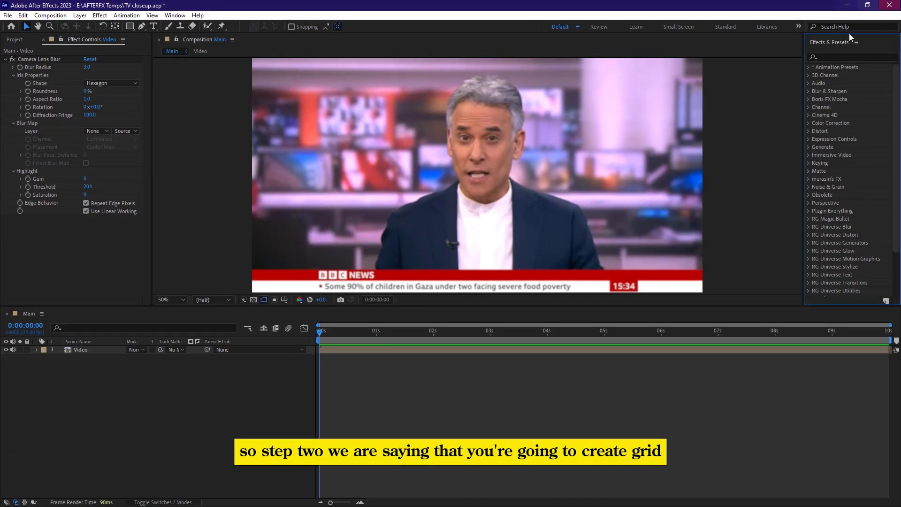
# Step: Apply the Grid effect to the Video layer and set its anchor X to 1110
pyautogui.click(838, 57)
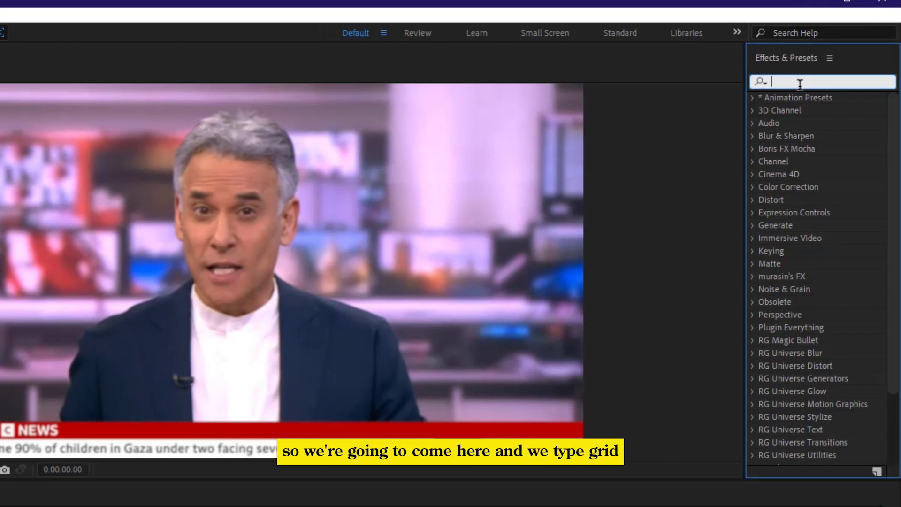
pyautogui.write('grid')
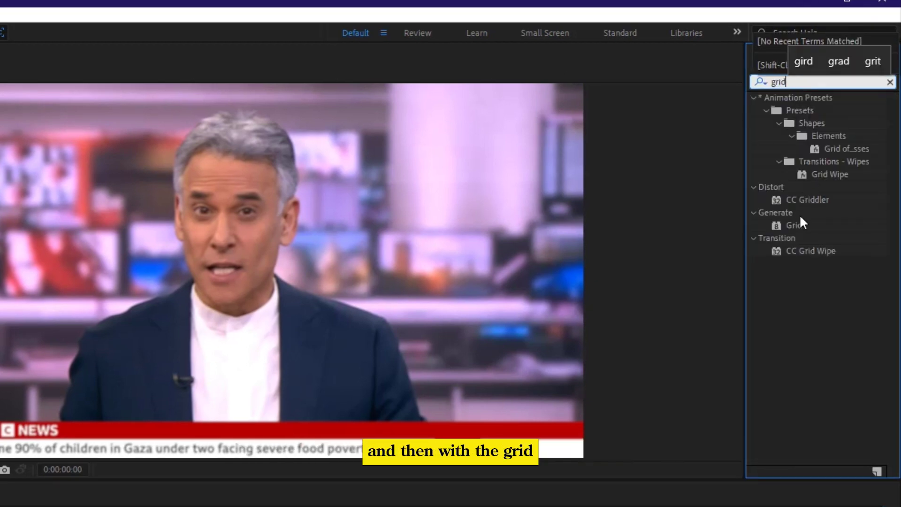
pyautogui.moveTo(795, 224); pyautogui.dragTo(82, 350)
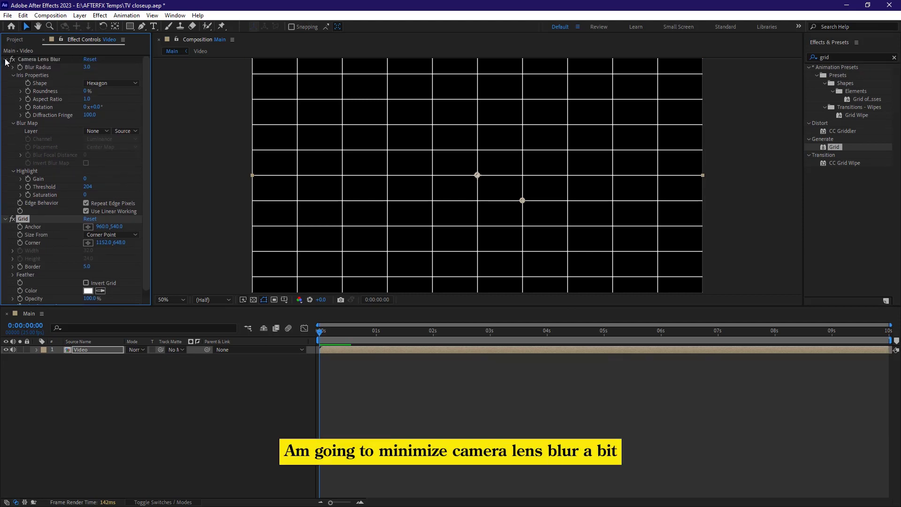
pyautogui.click(6, 59)
pyautogui.click(102, 76)
pyautogui.write('1110')
pyautogui.press('Tab')
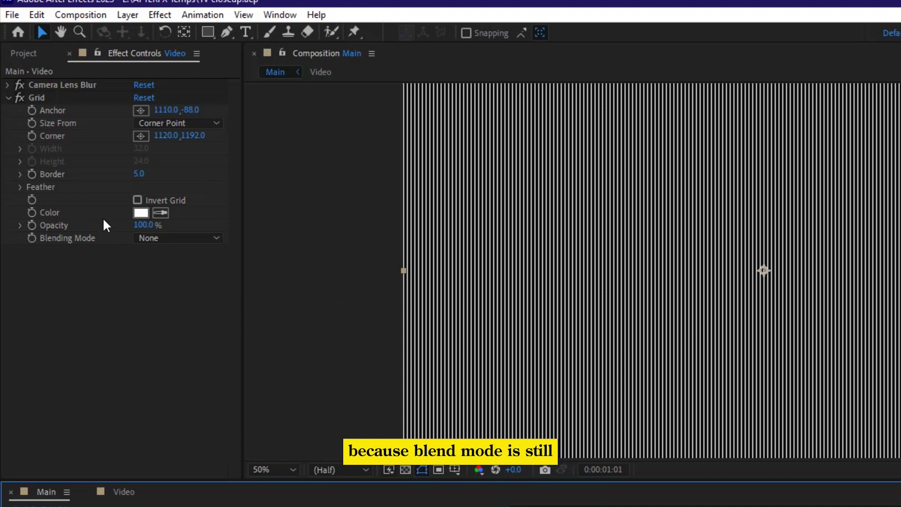
# Step: Give the grid a border of 3 and Overlay blending mode
pyautogui.click(139, 173)
pyautogui.write('3')
pyautogui.press('Return')
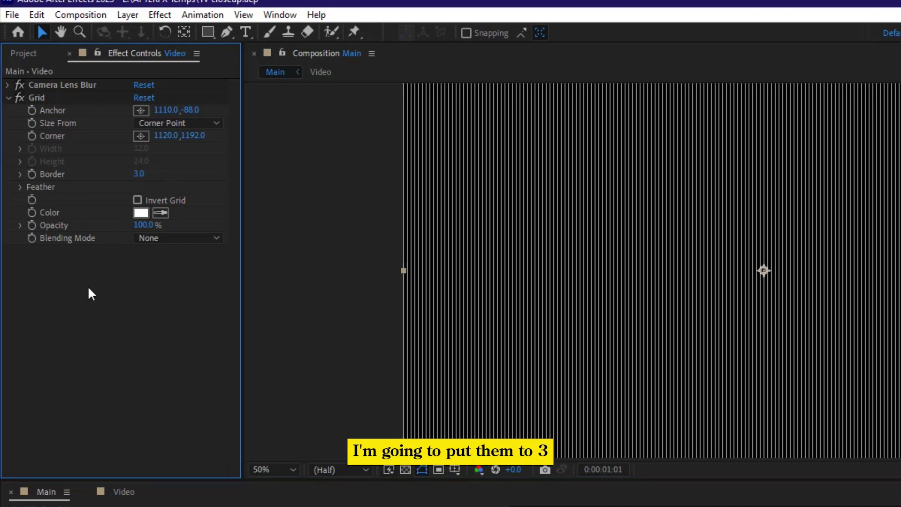
pyautogui.click(162, 237)
pyautogui.click(186, 359)
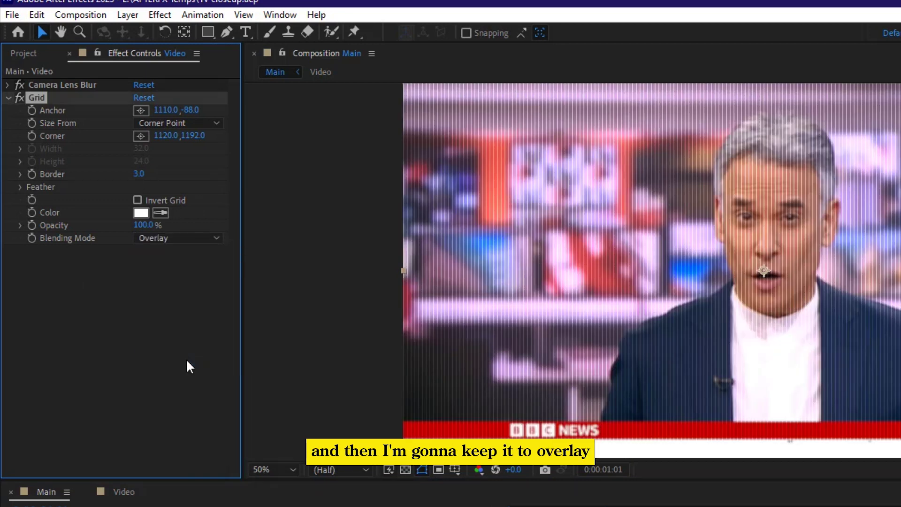
pyautogui.scroll(2, 830, 203)
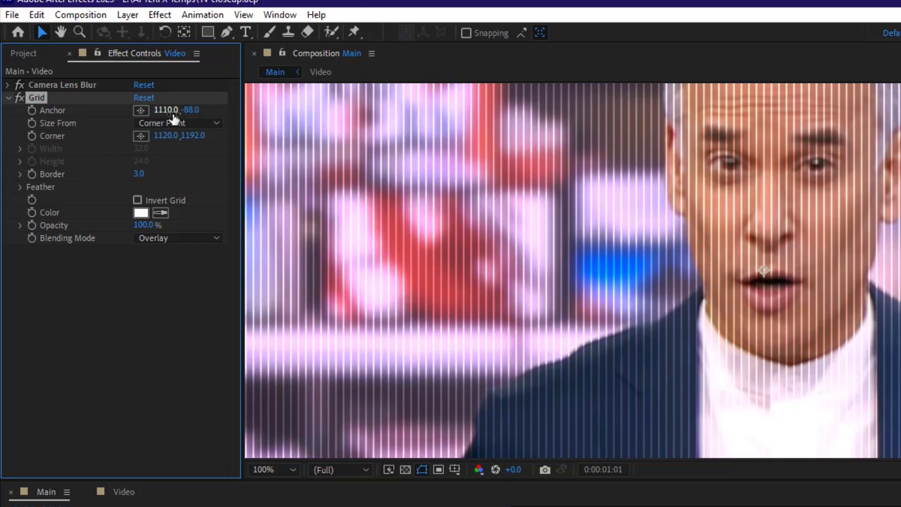
# Step: Shift the grid lines slightly sideways and set grid opacity to 50%
pyautogui.moveTo(170, 109); pyautogui.dragTo(173, 112)
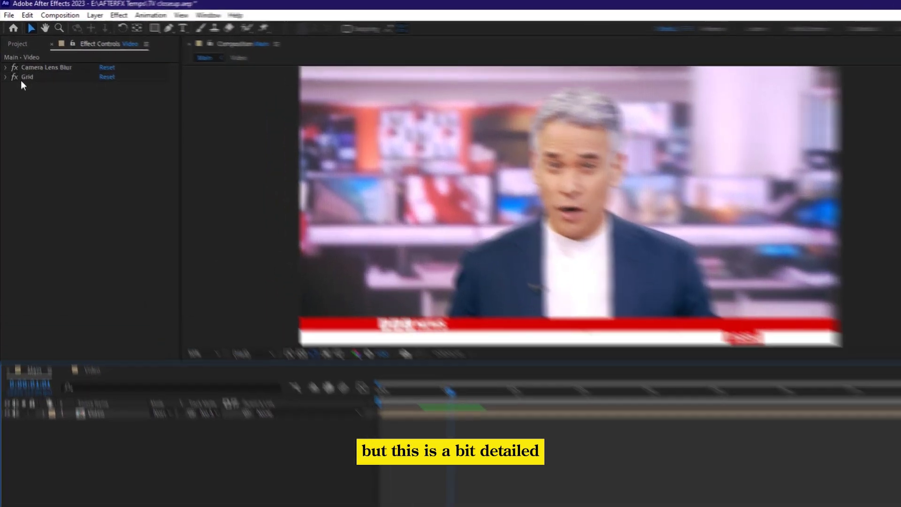
pyautogui.click(4, 67)
pyautogui.moveTo(88, 147); pyautogui.dragTo(86, 147)
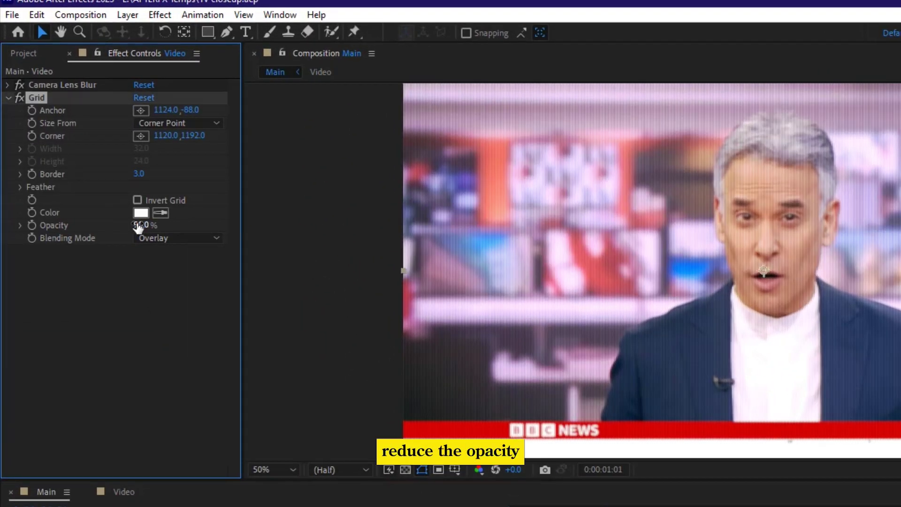
pyautogui.click(140, 226)
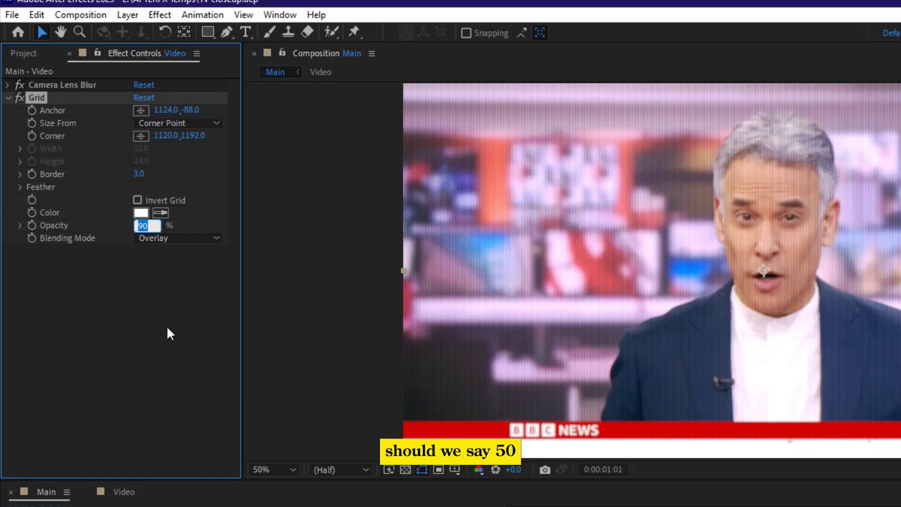
pyautogui.write('50')
pyautogui.press('Return')
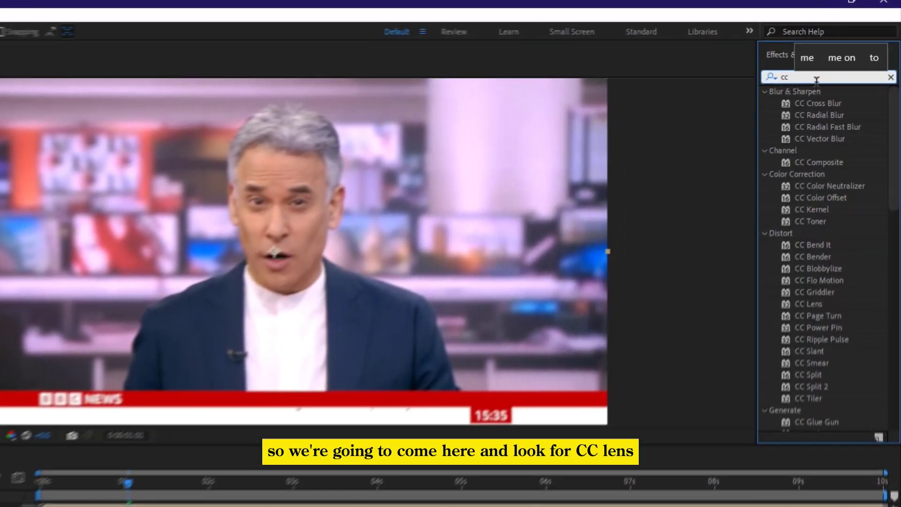
# Step: Apply CC Lens to the Video layer with Size 500 and Convergence -200
pyautogui.write('len')
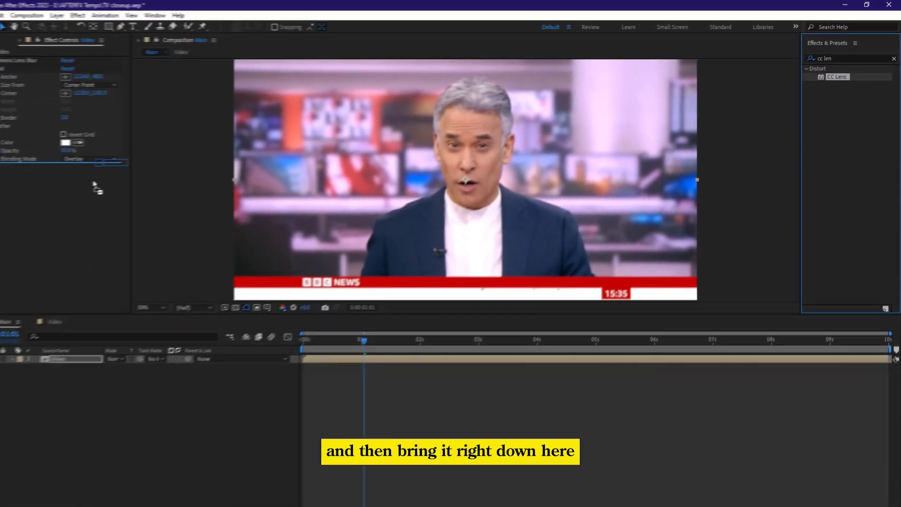
pyautogui.moveTo(798, 112); pyautogui.dragTo(100, 185)
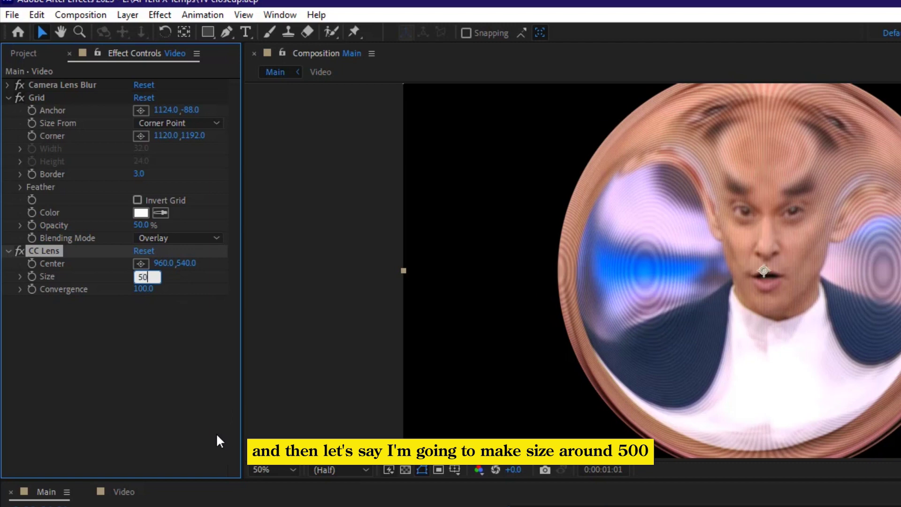
pyautogui.press('Return')
pyautogui.press(',')
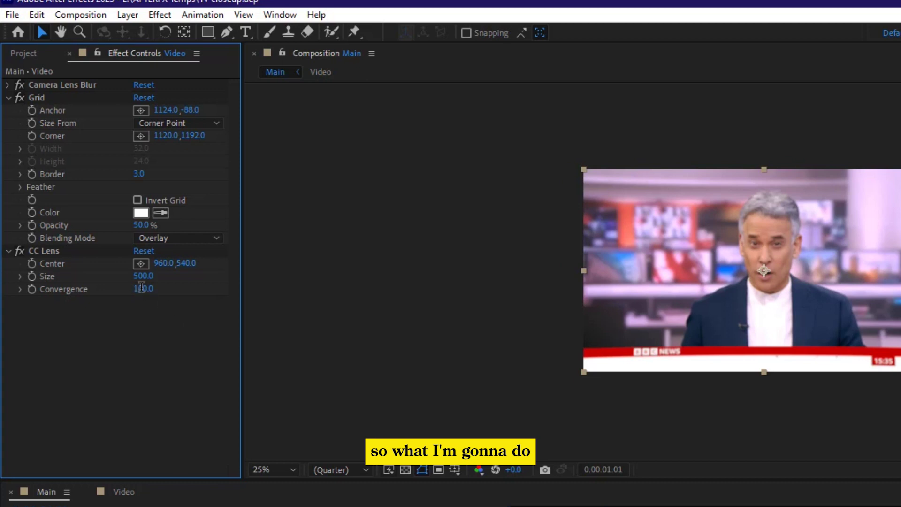
pyautogui.click(141, 287)
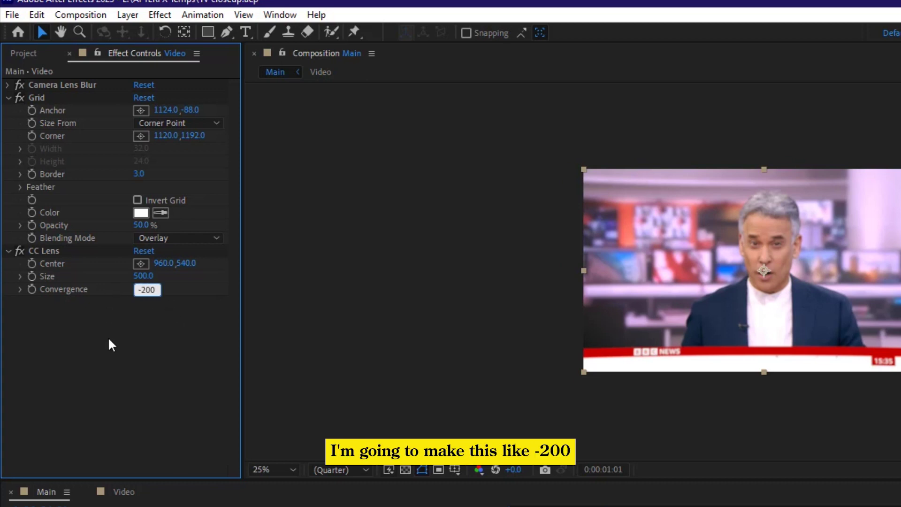
pyautogui.press('Return')
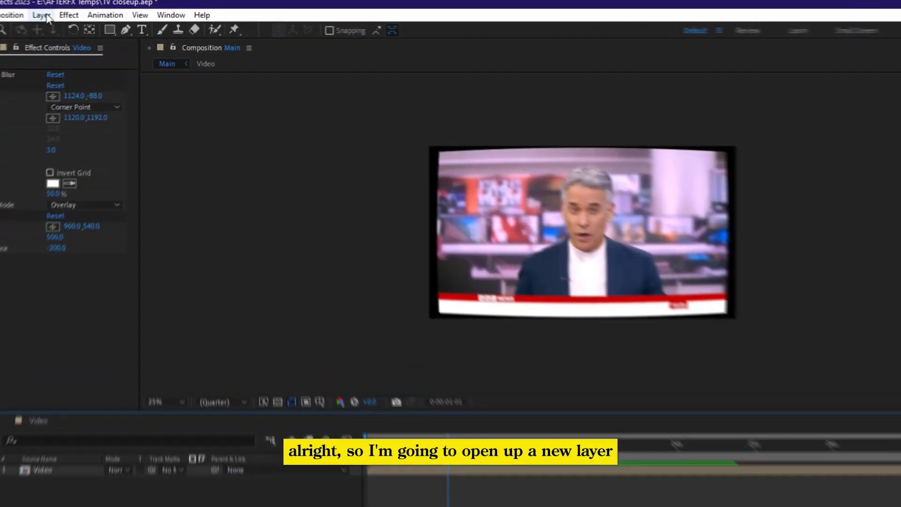
# Step: Add a new adjustment layer and rename it 'Scale up'
pyautogui.click(79, 15)
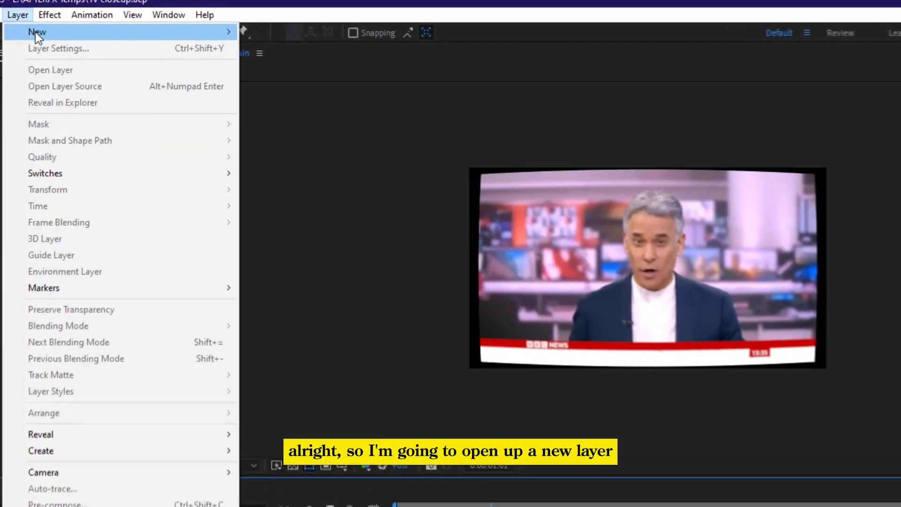
pyautogui.moveTo(35, 32)
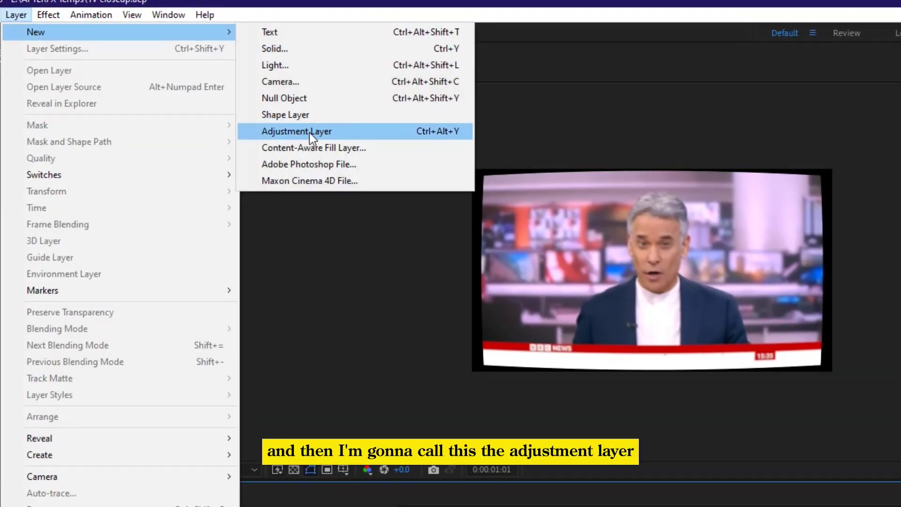
pyautogui.click(309, 133)
pyautogui.rightClick(104, 350)
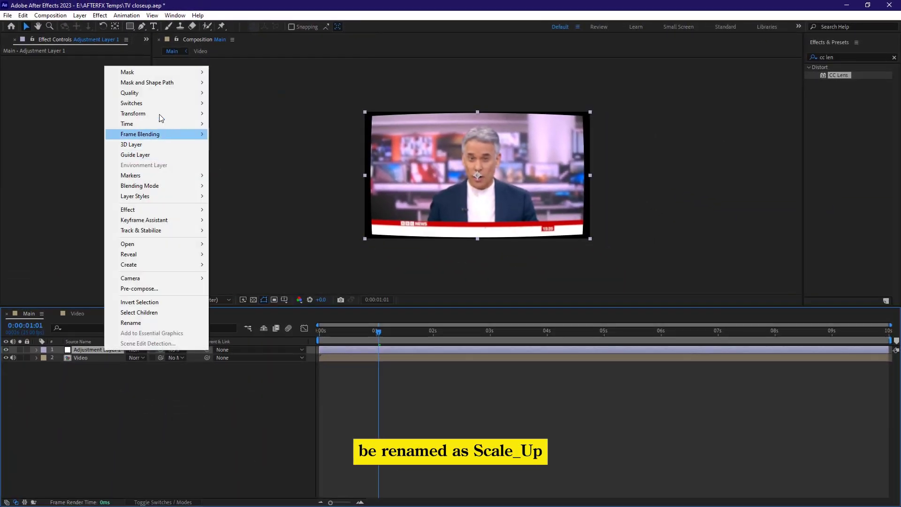
pyautogui.click(131, 322)
pyautogui.write('Scale up')
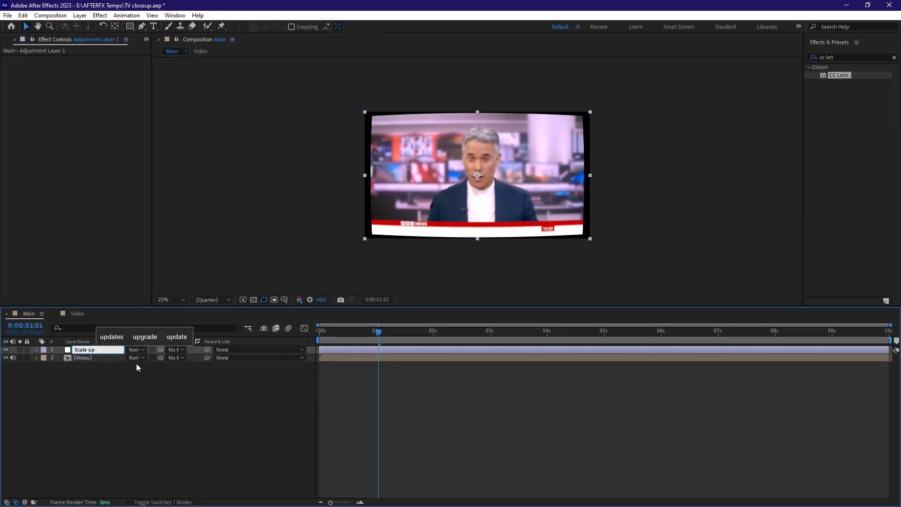
pyautogui.click(136, 367)
# Step: Apply Transform to the Scale up layer and set Scale to 108
pyautogui.click(77, 352)
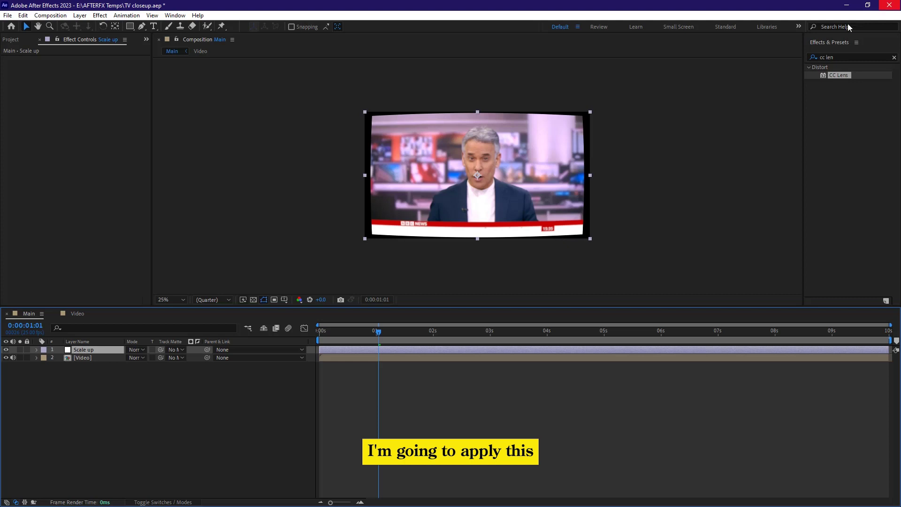
pyautogui.click(840, 57)
pyautogui.write('trans')
pyautogui.click(849, 162)
pyautogui.moveTo(849, 163); pyautogui.dragTo(81, 40)
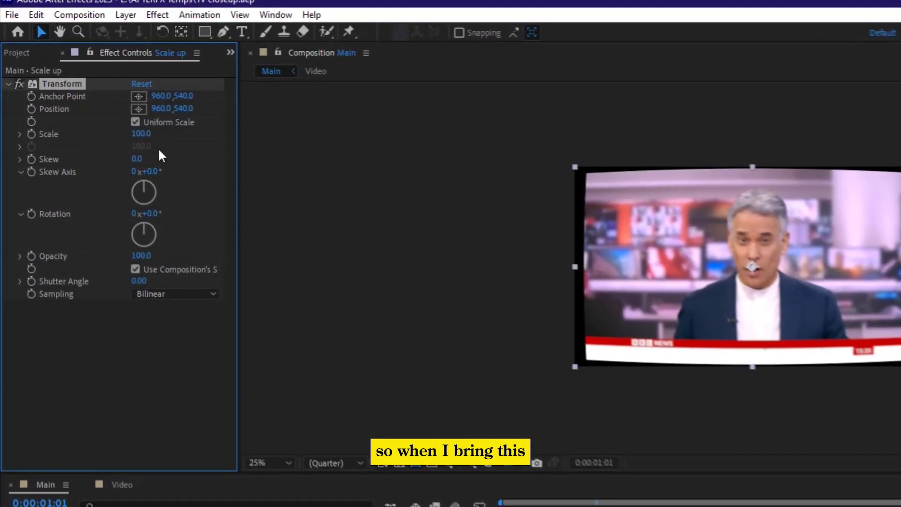
pyautogui.moveTo(145, 136); pyautogui.dragTo(151, 136)
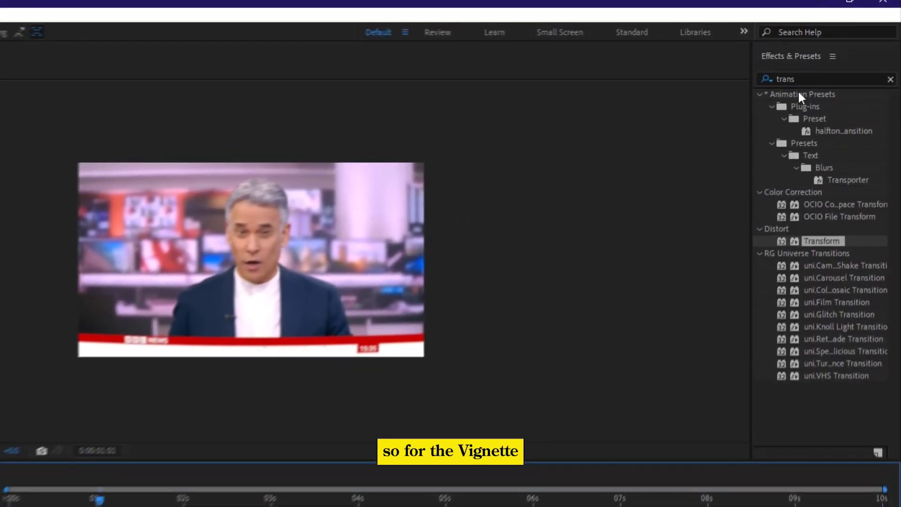
pyautogui.click(809, 57)
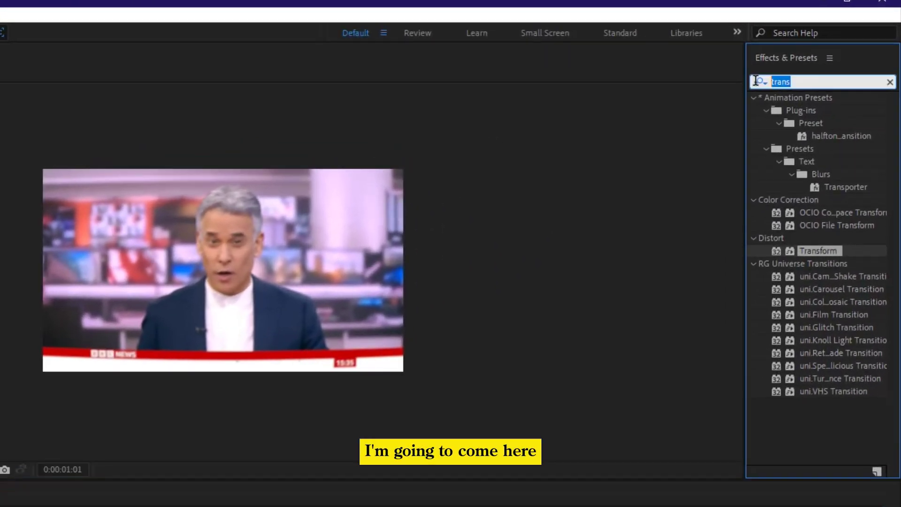
# Step: Apply CC Vignette to the Video layer with Amount 200
pyautogui.write('cc v')
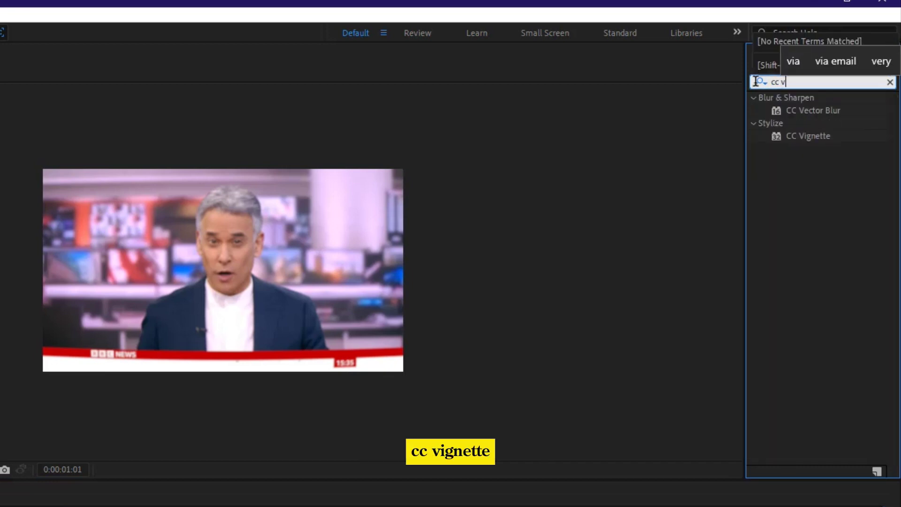
pyautogui.moveTo(814, 137); pyautogui.dragTo(90, 357)
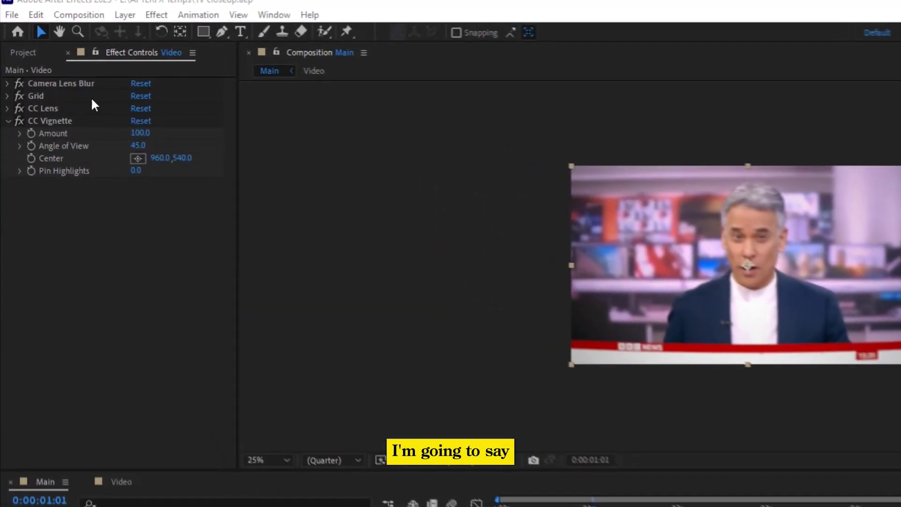
pyautogui.click(137, 137)
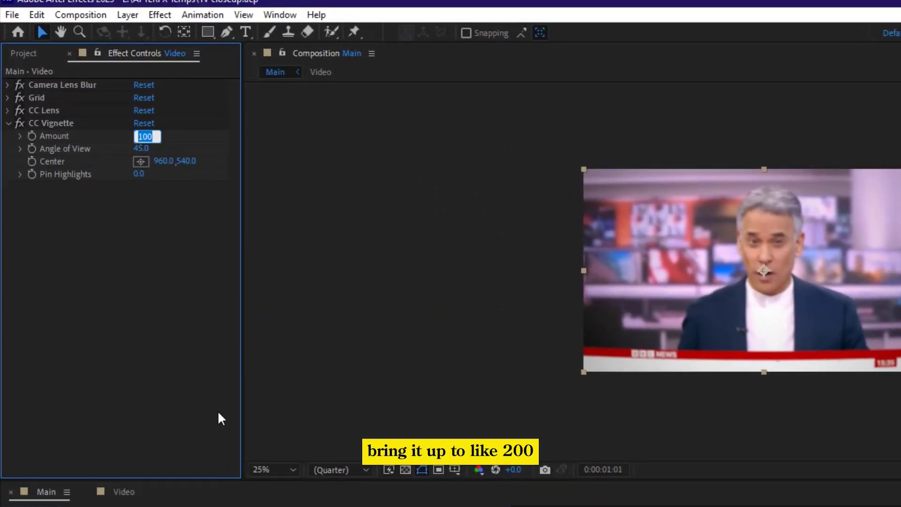
pyautogui.press('Return')
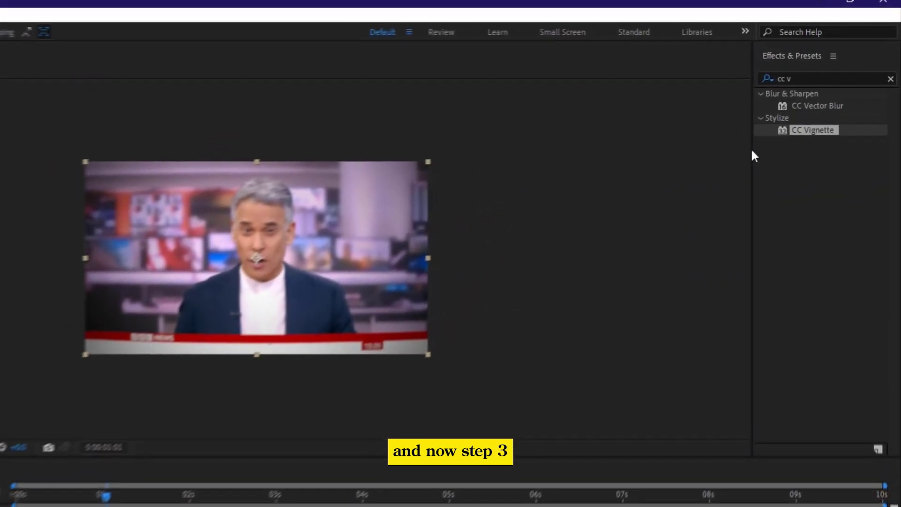
# Step: Apply Lumetri Color to Video and raise Basic Correction Contrast to 150
pyautogui.hotkey('ctrl', 'f')
pyautogui.write('l')
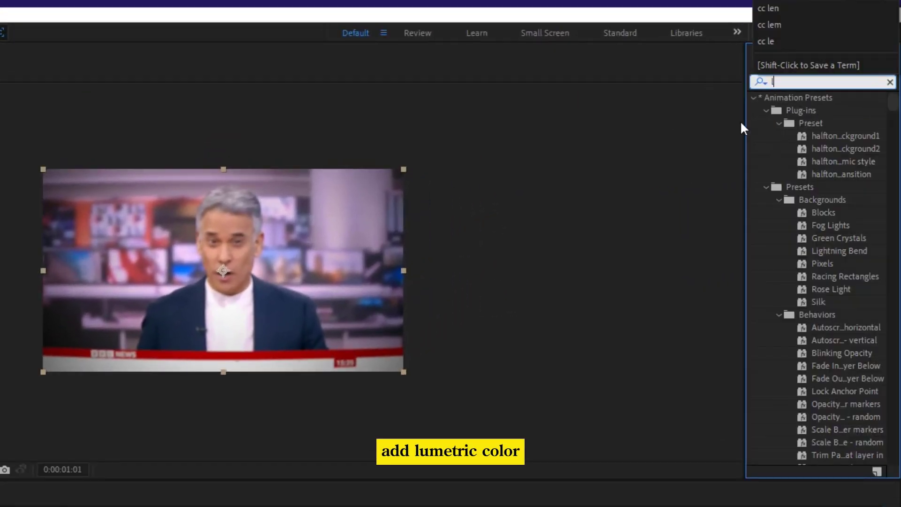
pyautogui.write('ume')
pyautogui.click(826, 109)
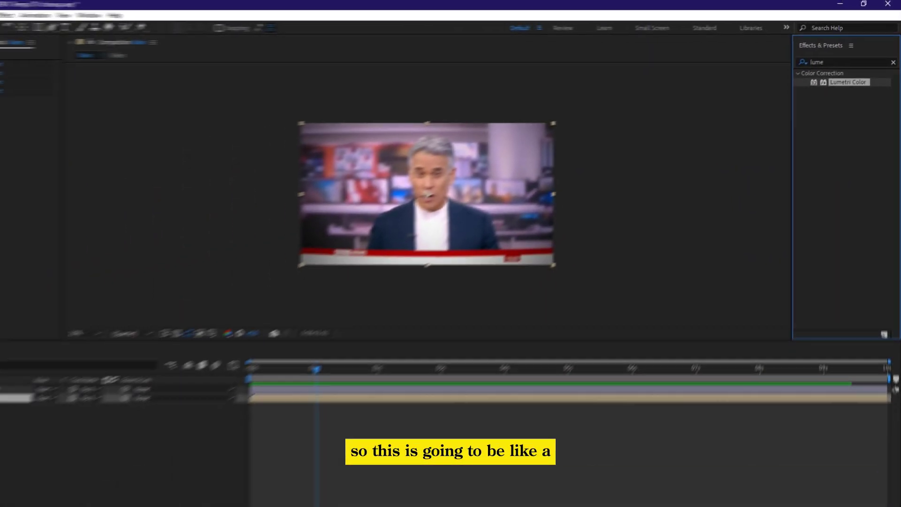
pyautogui.moveTo(848, 82); pyautogui.dragTo(64, 165)
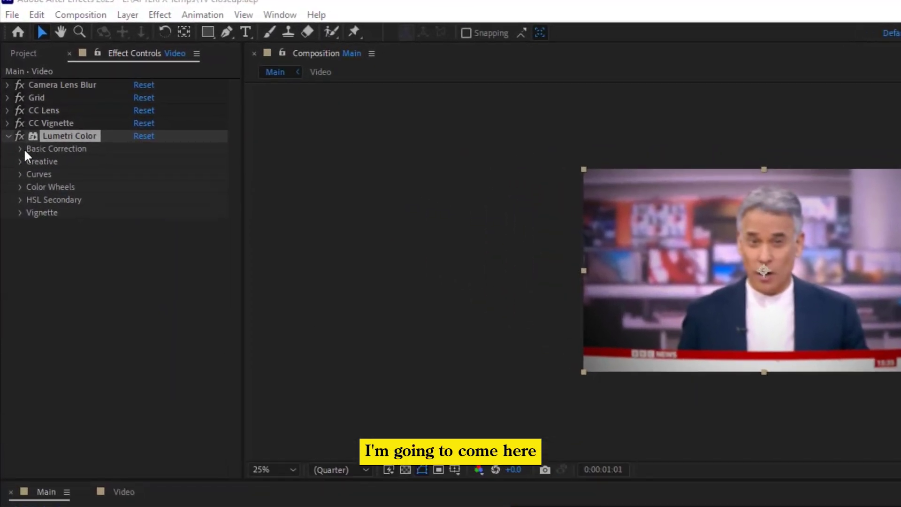
pyautogui.click(20, 149)
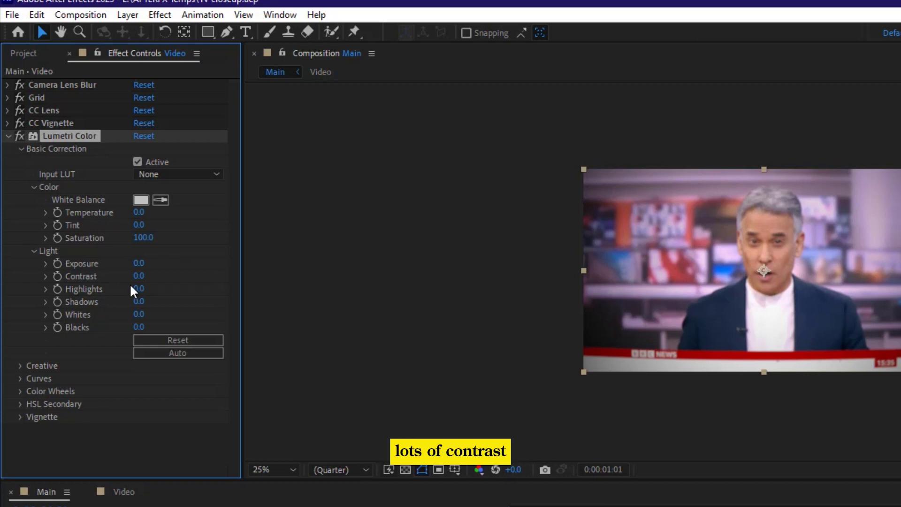
pyautogui.moveTo(138, 276); pyautogui.dragTo(161, 102)
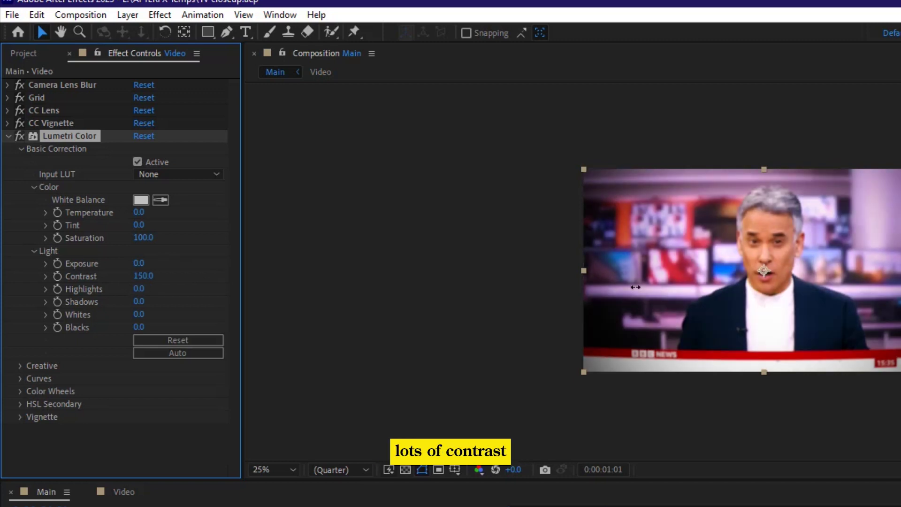
# Step: Apply Quick Chromatic Aberration 3 to the Video layer with Position 2.00
pyautogui.click(8, 136)
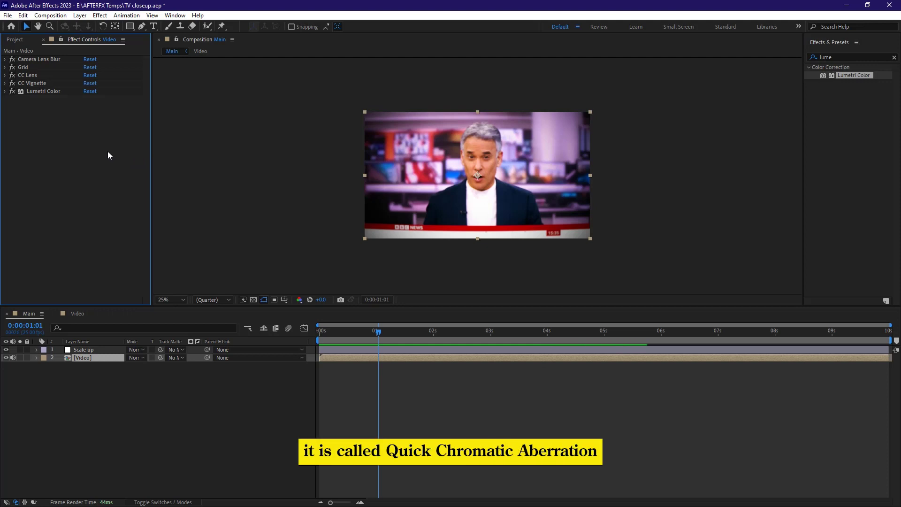
pyautogui.hotkey('ctrl', '5')
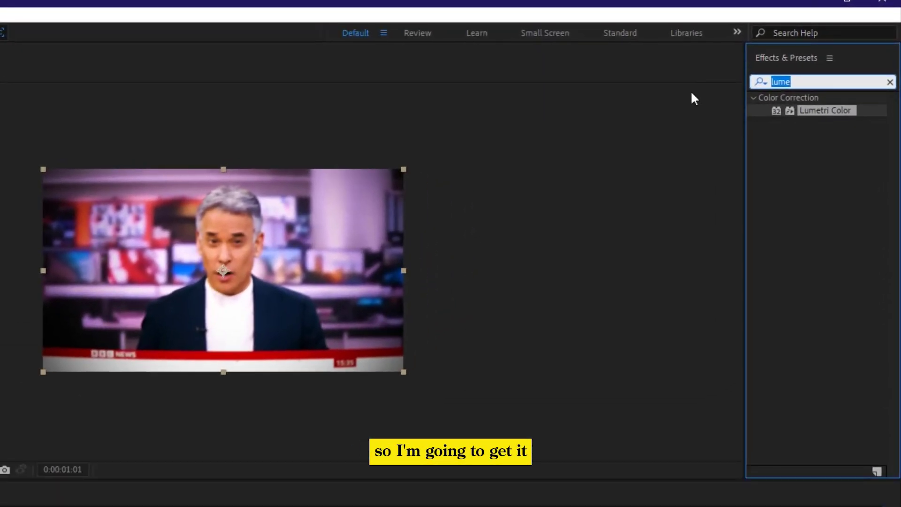
pyautogui.write('quic')
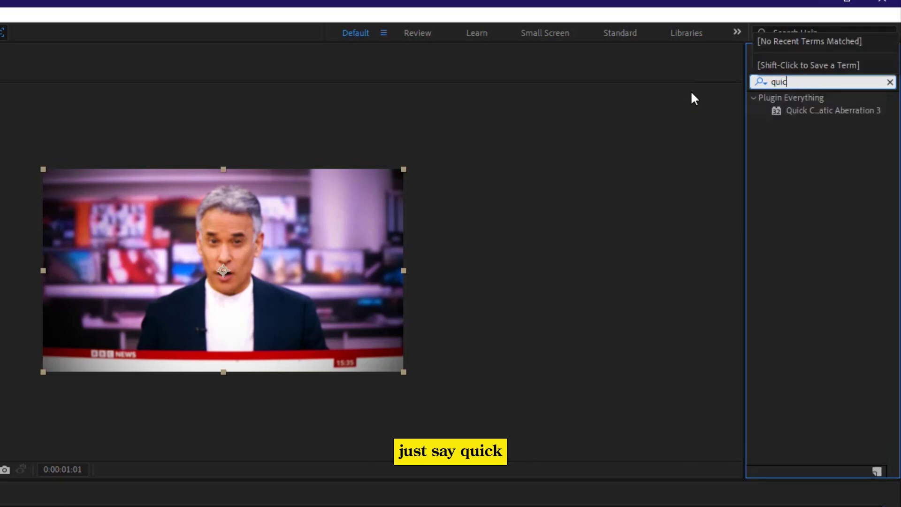
pyautogui.click(838, 111)
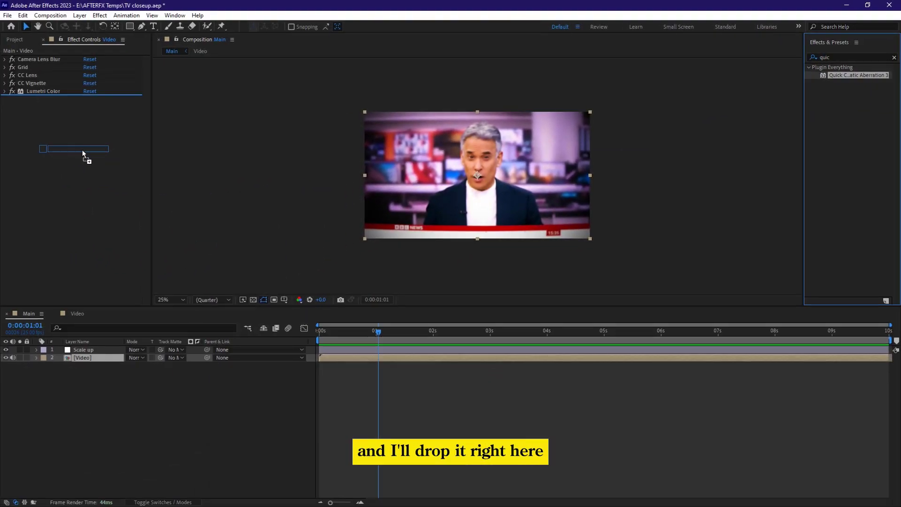
pyautogui.moveTo(83, 150); pyautogui.dragTo(83, 150)
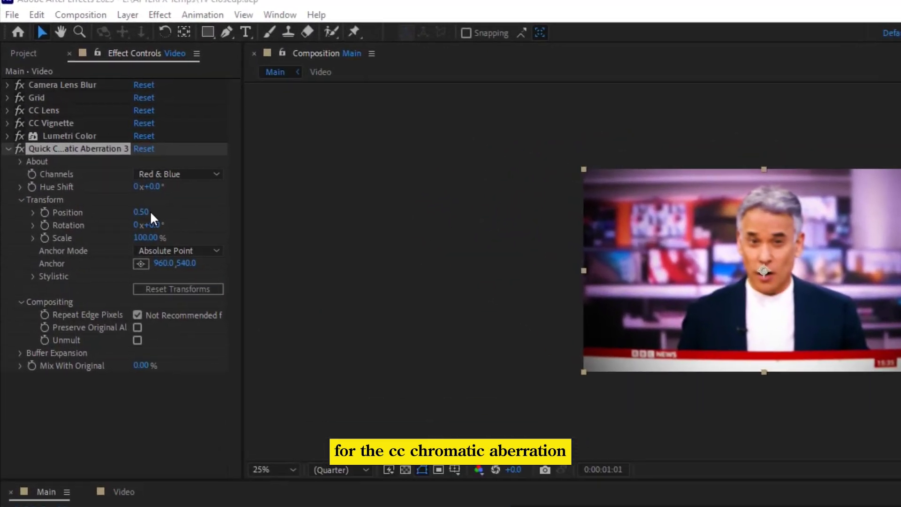
pyautogui.click(142, 213)
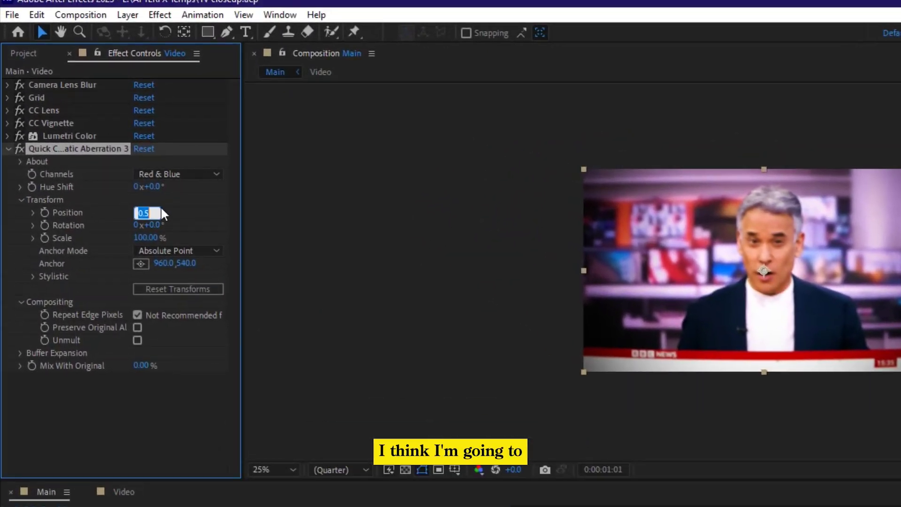
pyautogui.press('Return')
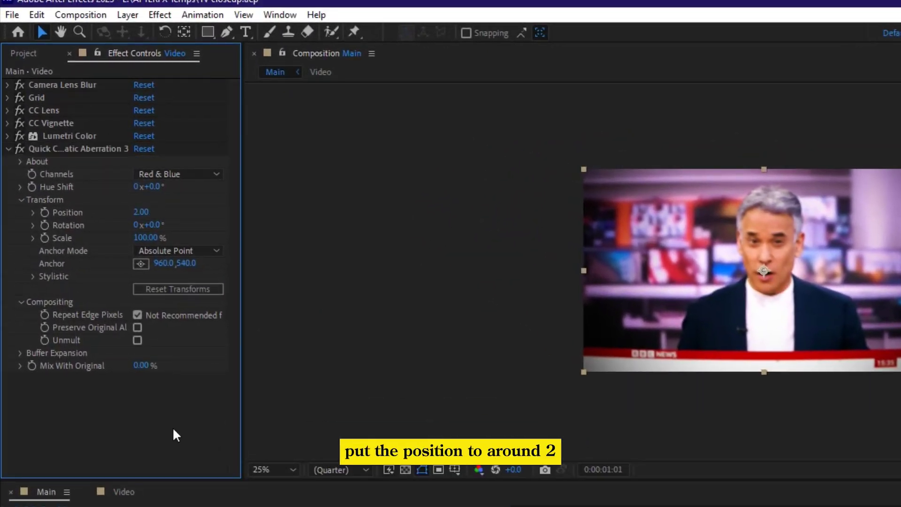
pyautogui.scroll(4, 711, 277)
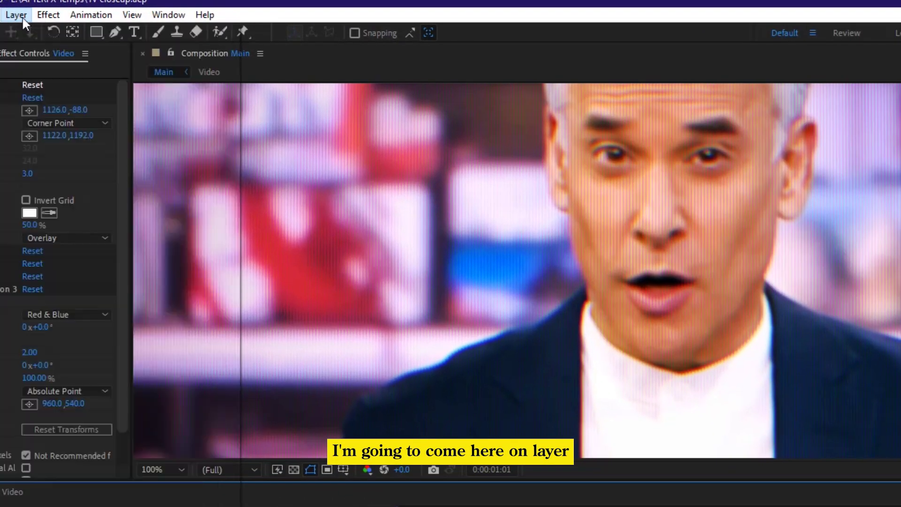
# Step: Create a new solid layer named Blur Map
pyautogui.click(80, 16)
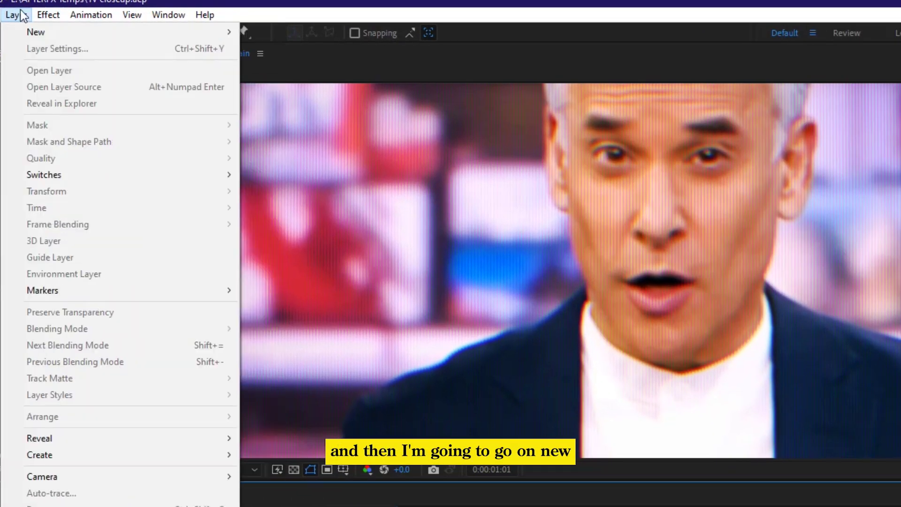
pyautogui.moveTo(31, 31)
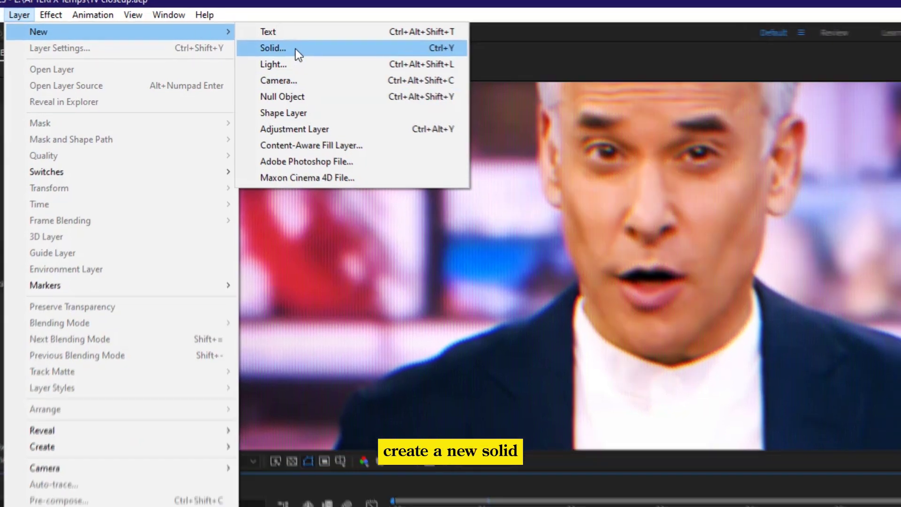
pyautogui.click(295, 48)
pyautogui.write('Blur Map')
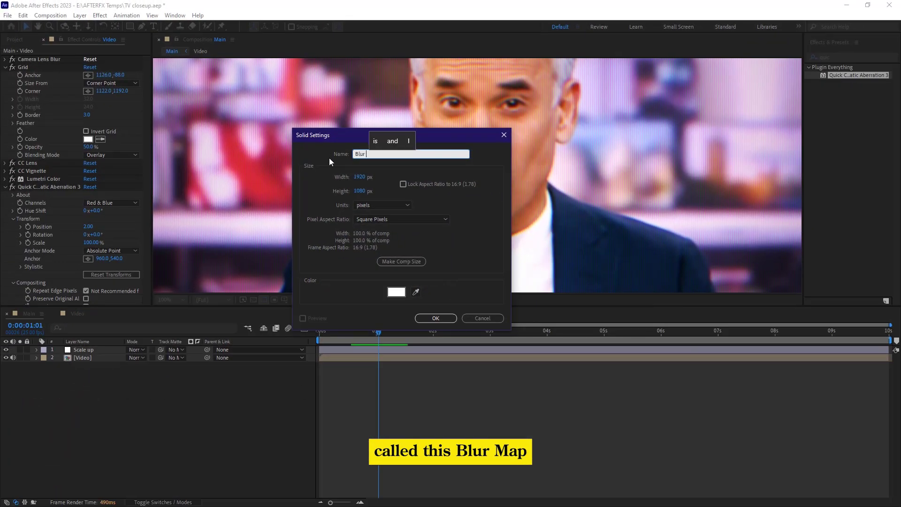
pyautogui.click(435, 318)
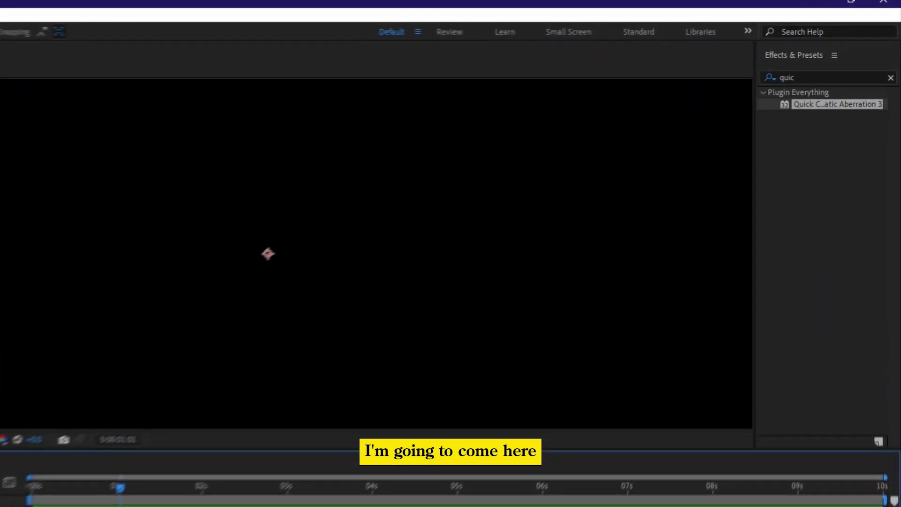
# Step: Apply Gradient Ramp to the Blur Map solid with Ramp Shape set to Radial Ramp
pyautogui.click(811, 60)
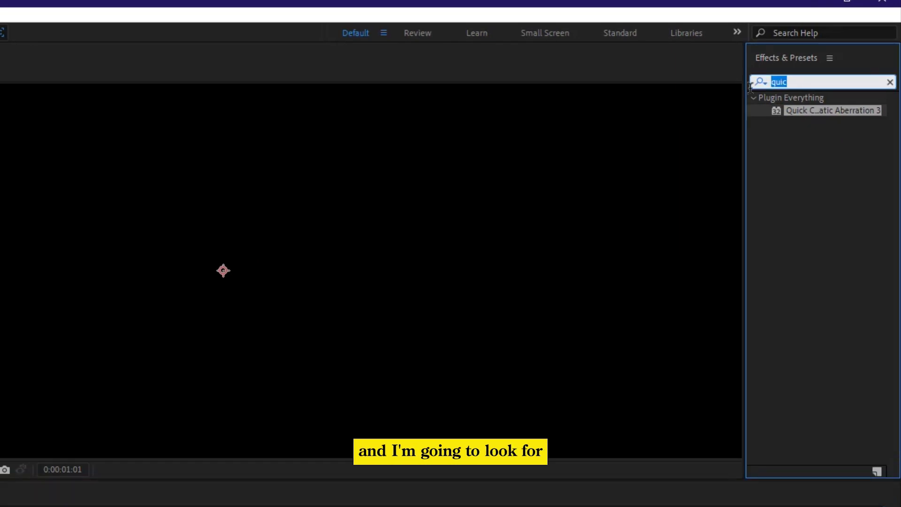
pyautogui.write('gradie')
pyautogui.click(819, 174)
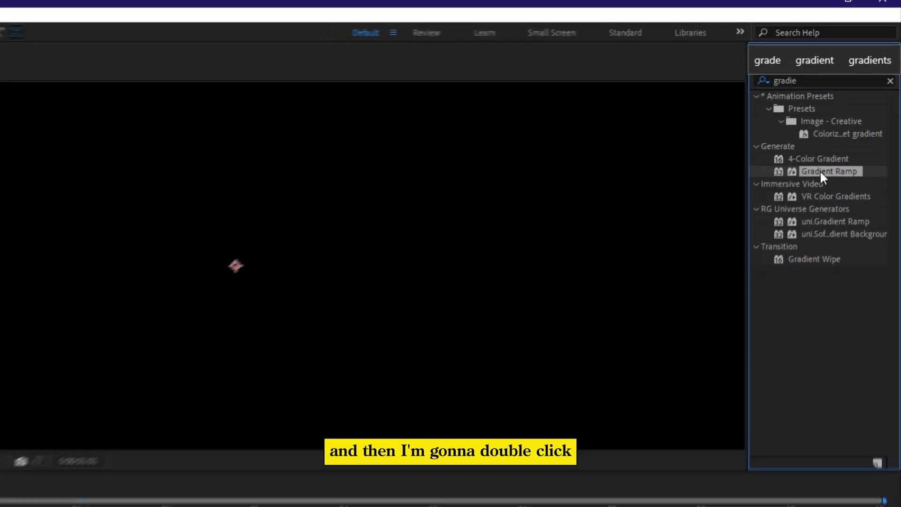
pyautogui.doubleClick(821, 172)
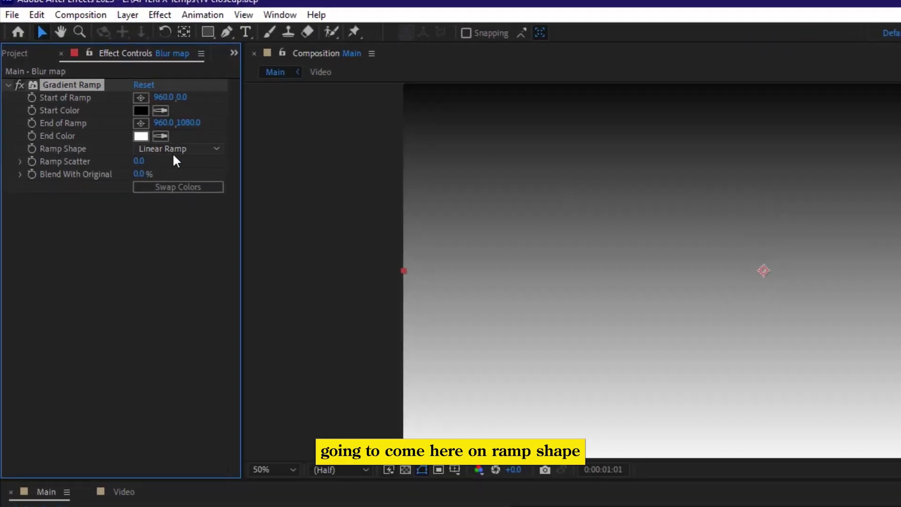
pyautogui.click(108, 100)
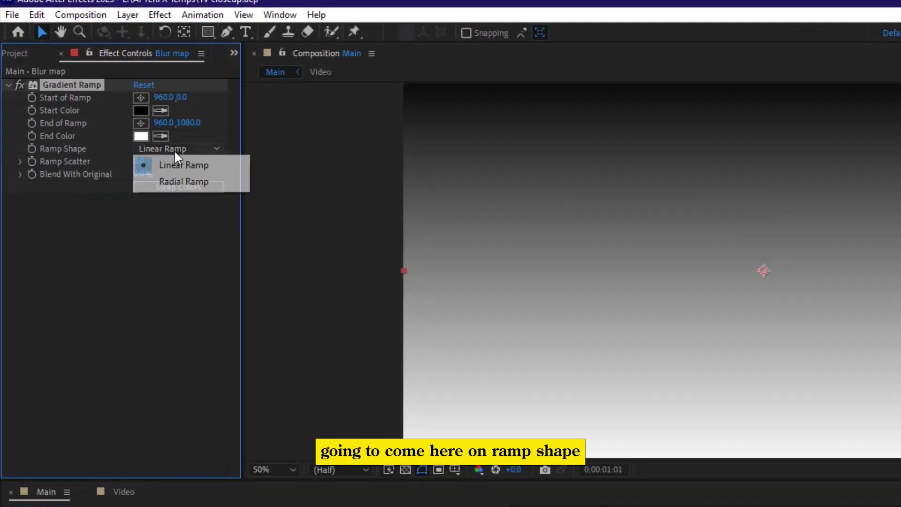
pyautogui.click(184, 181)
# Step: Place the ramp start at the frame centre and the end point far below
pyautogui.scroll(-2, 688, 213)
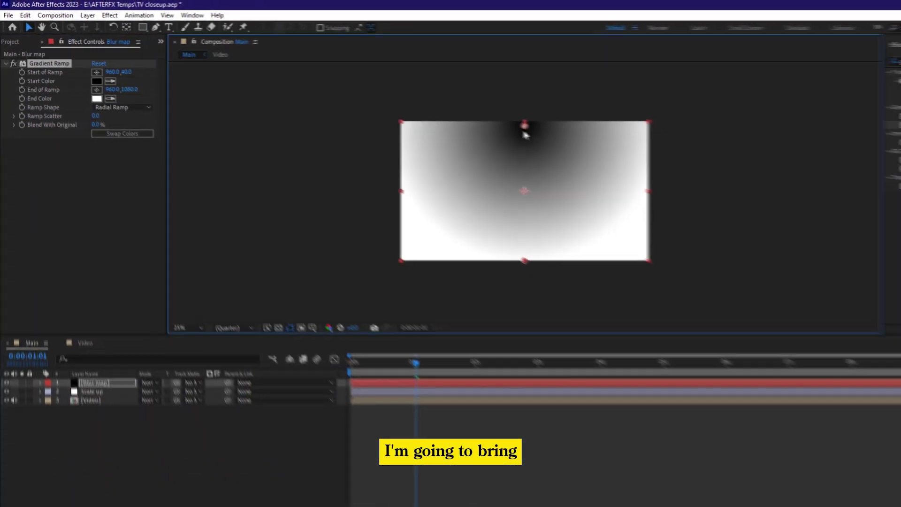
pyautogui.moveTo(764, 169); pyautogui.dragTo(765, 274)
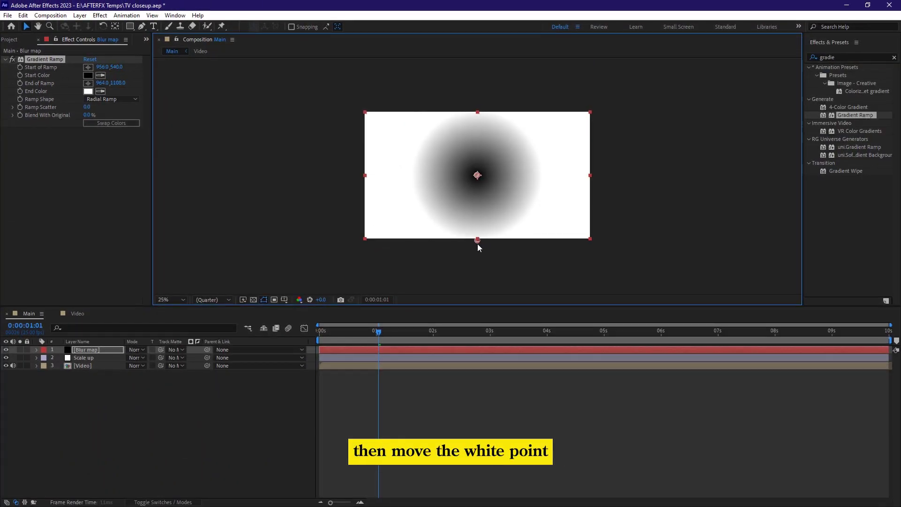
pyautogui.moveTo(478, 244); pyautogui.dragTo(482, 437)
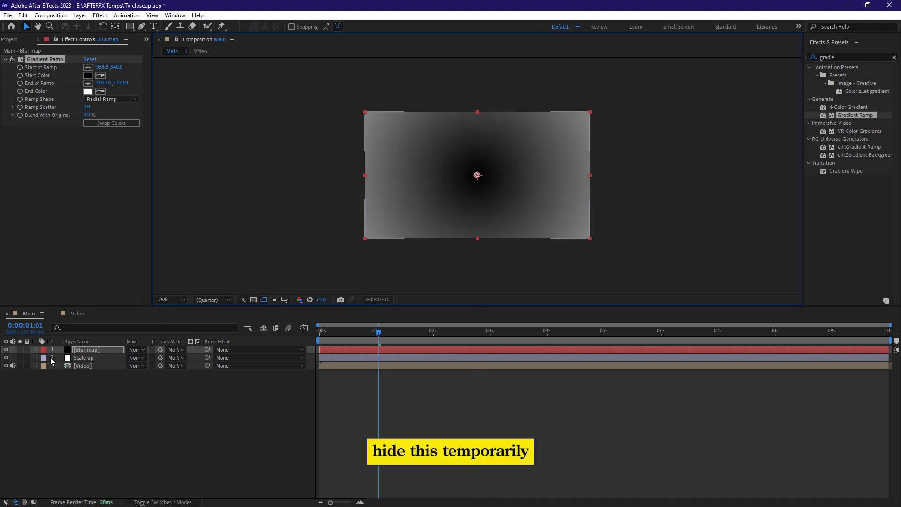
# Step: Hide the Blur map layer and add a new adjustment layer named 'Edge blur'
pyautogui.click(7, 349)
pyautogui.click(78, 17)
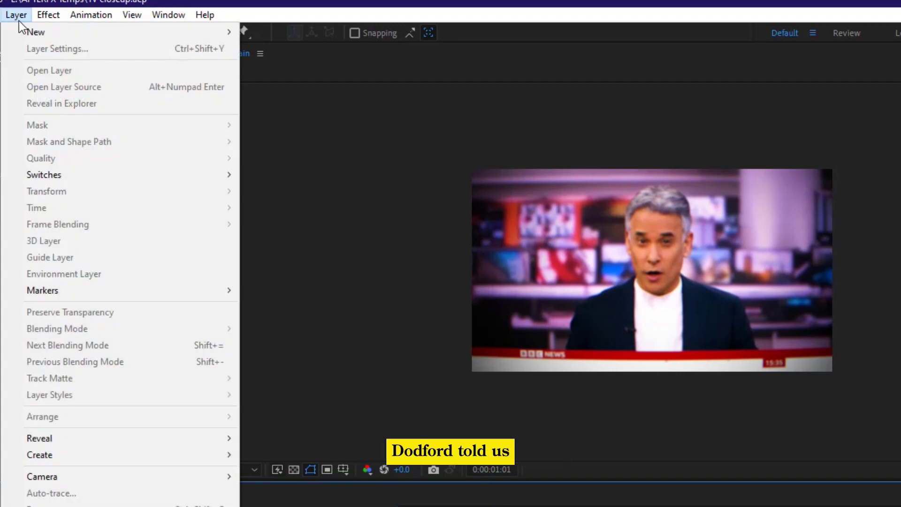
pyautogui.moveTo(27, 29)
pyautogui.click(322, 130)
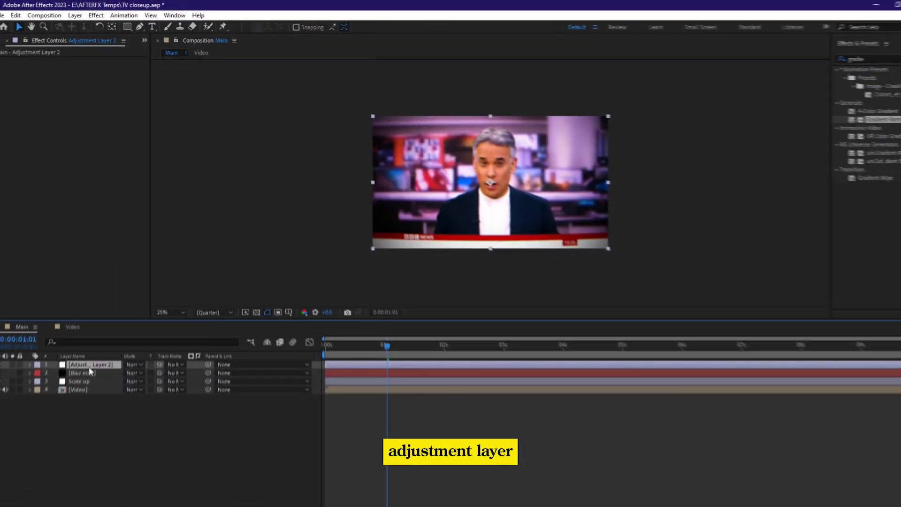
pyautogui.rightClick(94, 351)
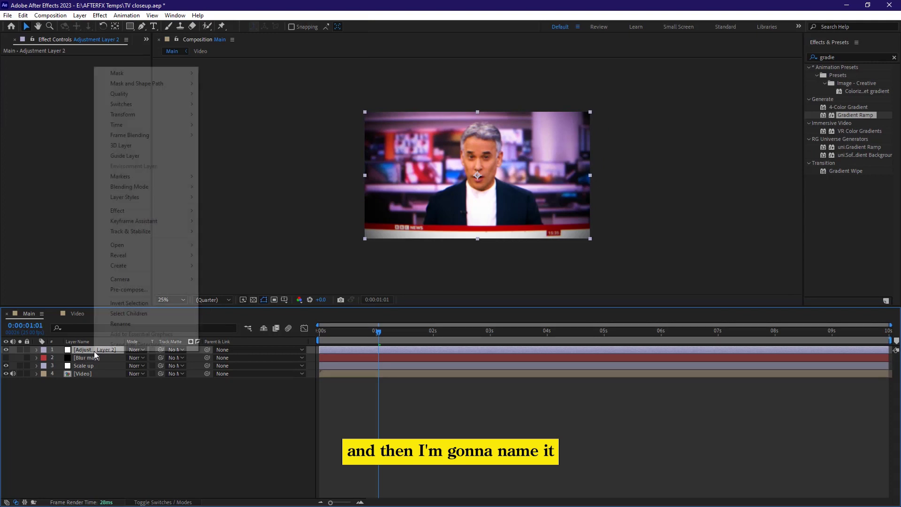
pyautogui.click(136, 324)
pyautogui.write('Edge blur')
pyautogui.press('Return')
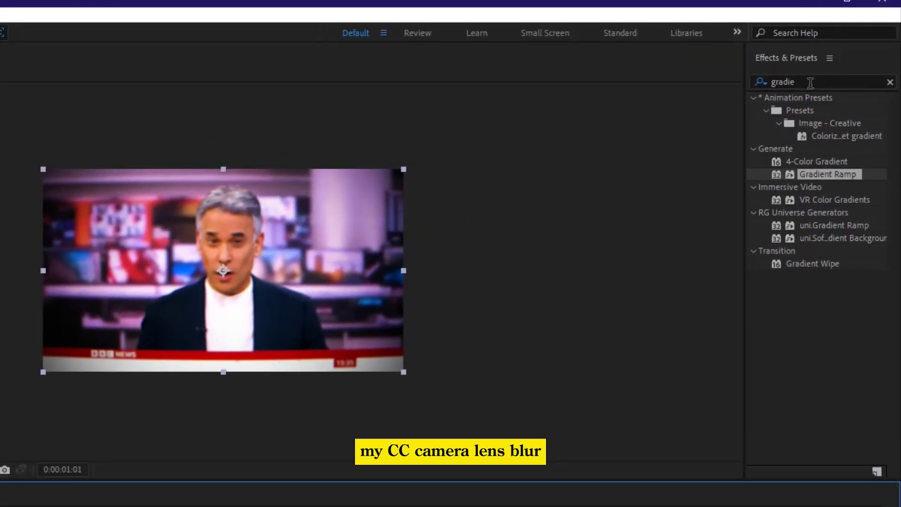
# Step: Apply Camera Lens Blur to the Edge blur layer with a Blur Radius of 10
pyautogui.click(803, 61)
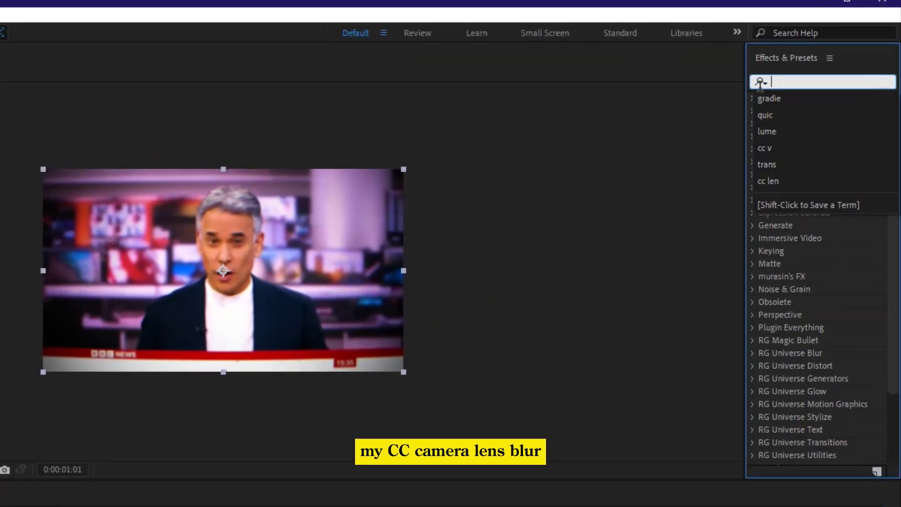
pyautogui.write('camera')
pyautogui.moveTo(816, 175); pyautogui.dragTo(113, 350)
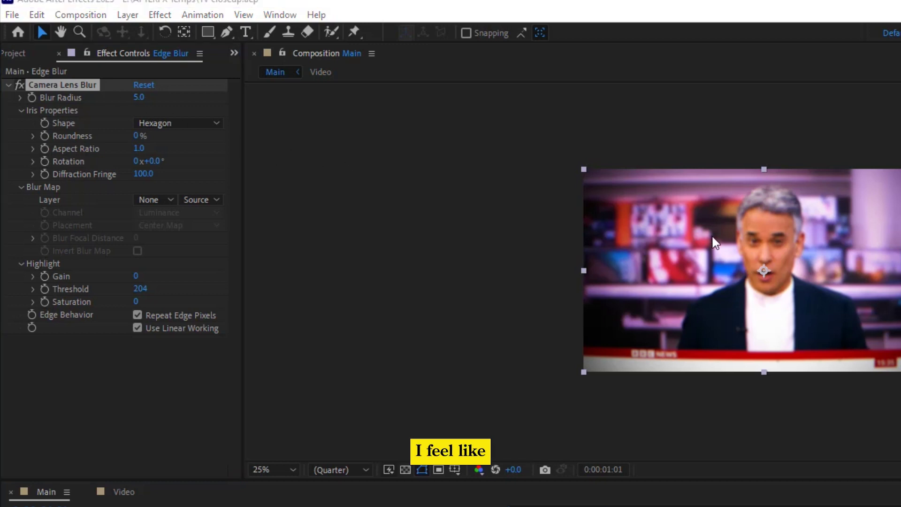
pyautogui.click(139, 96)
pyautogui.write('10')
pyautogui.press('Return')
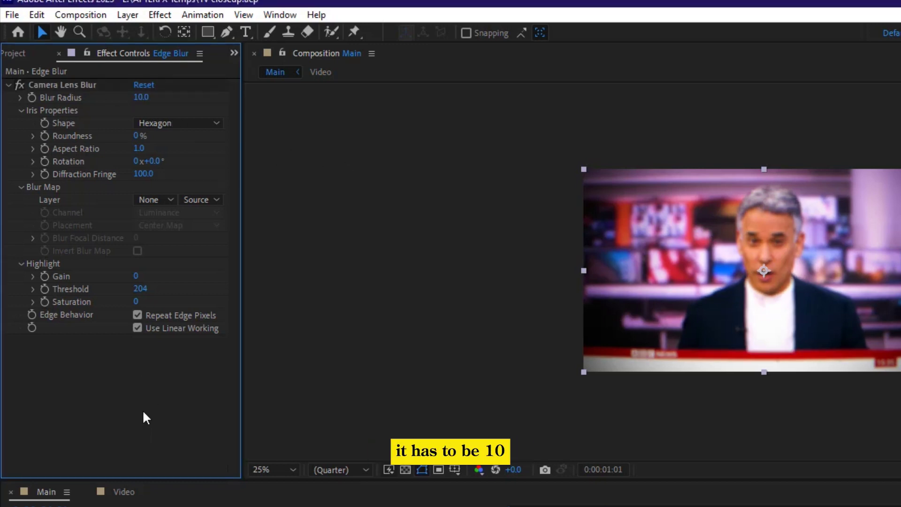
# Step: Set the blur map to the Blur map layer using Effects & Masks, then compare the effect off and on
pyautogui.click(170, 199)
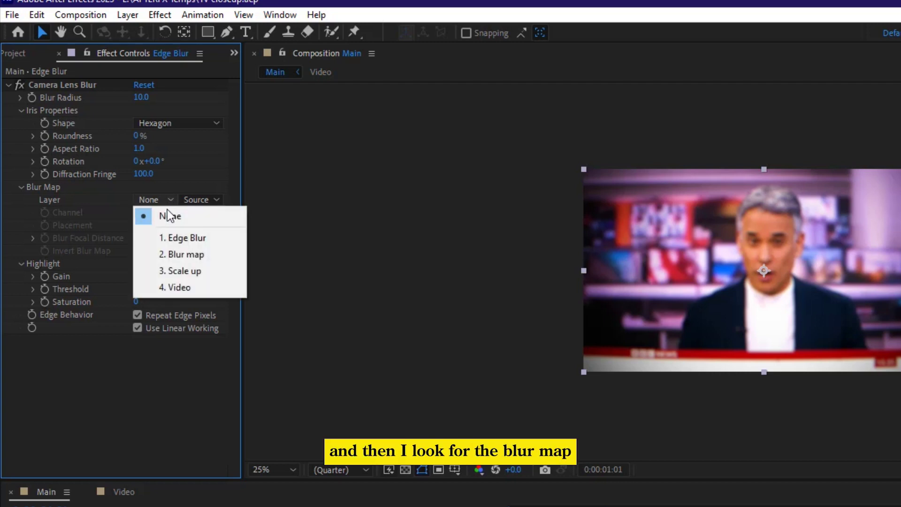
pyautogui.click(179, 253)
pyautogui.click(215, 199)
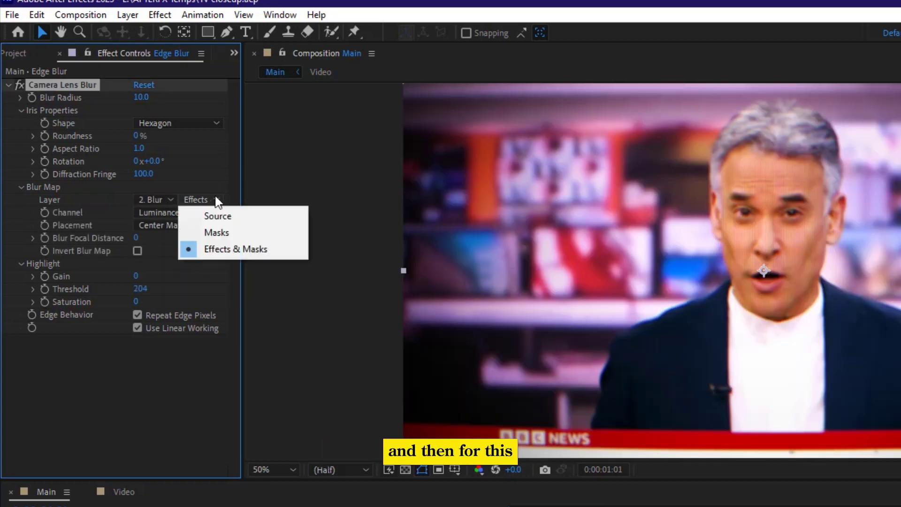
pyautogui.click(216, 216)
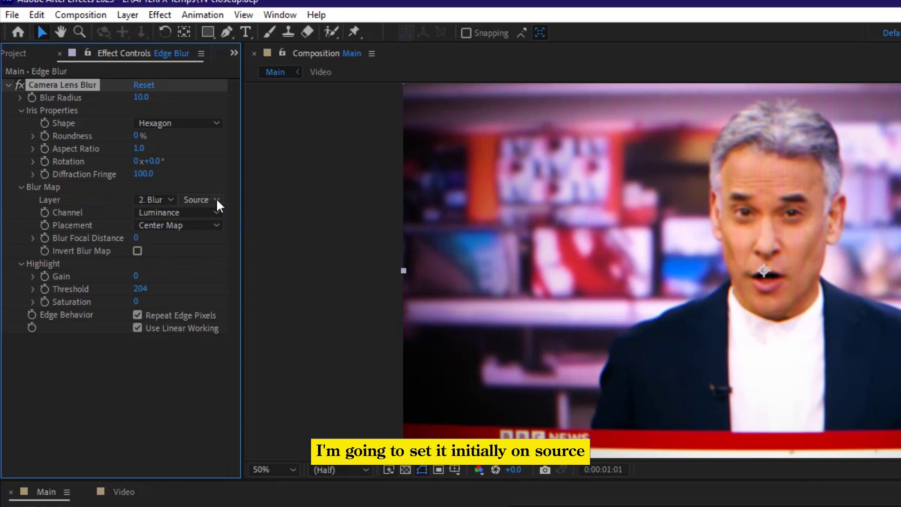
pyautogui.click(216, 199)
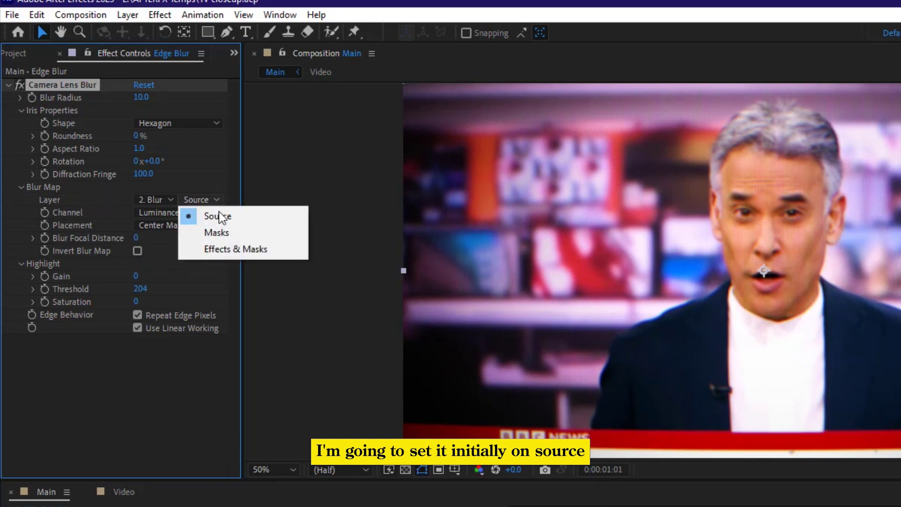
pyautogui.click(229, 251)
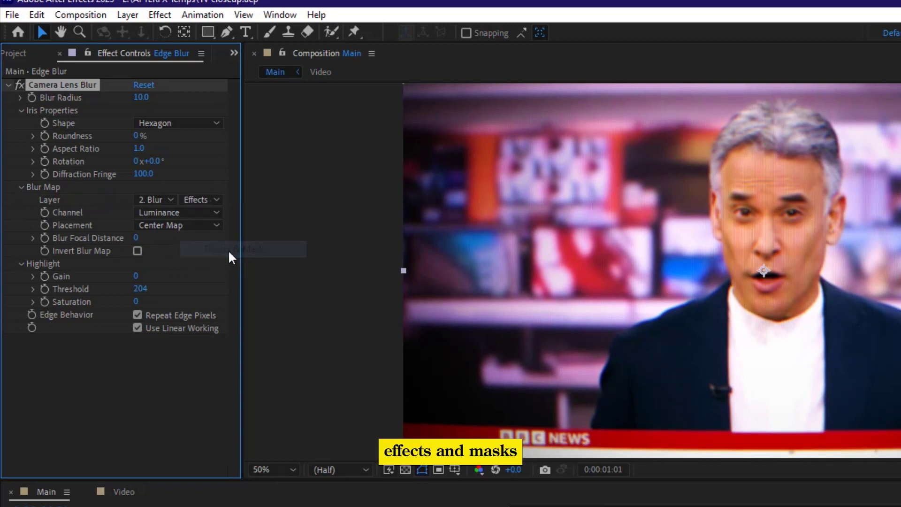
pyautogui.click(20, 85)
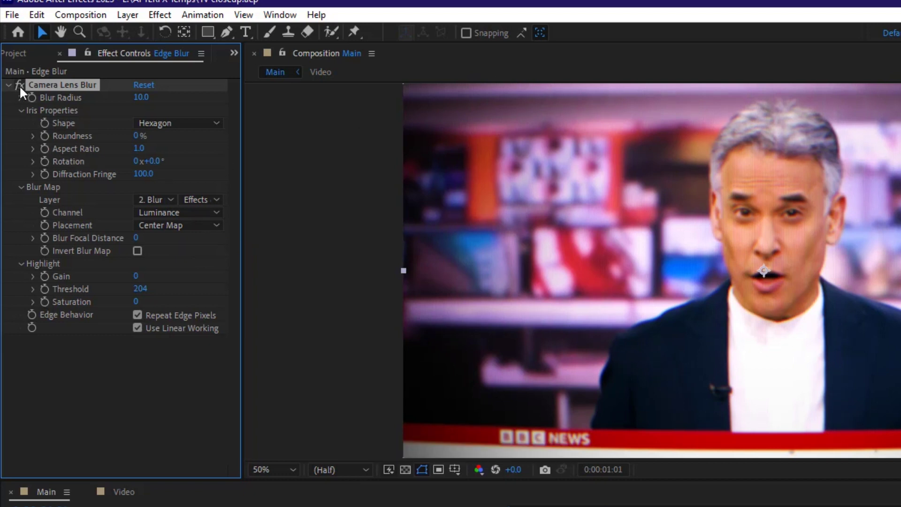
pyautogui.click(19, 84)
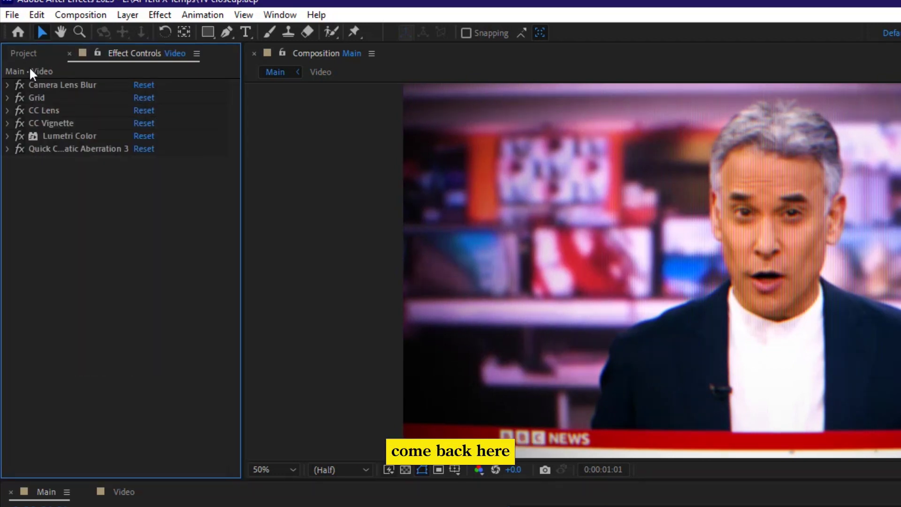
# Step: Add Reflections.jpg from the Project panel into the Main composition
pyautogui.click(22, 54)
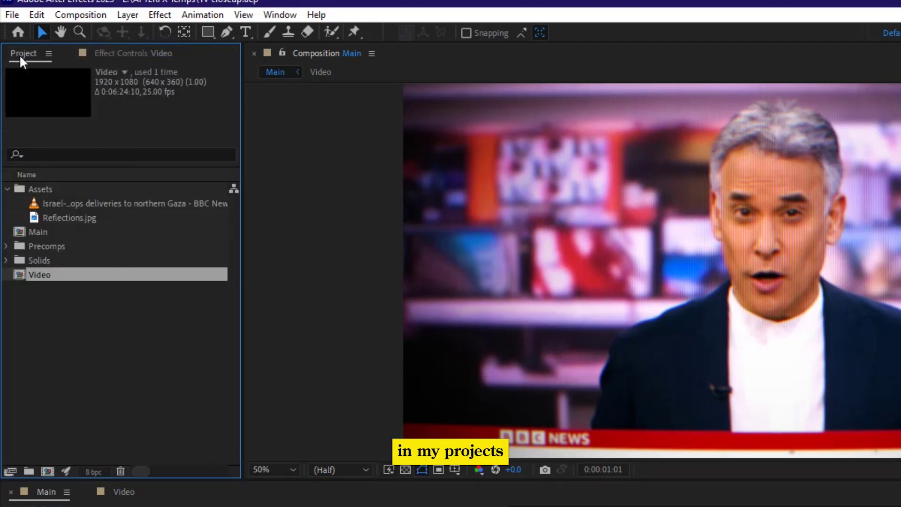
pyautogui.click(72, 217)
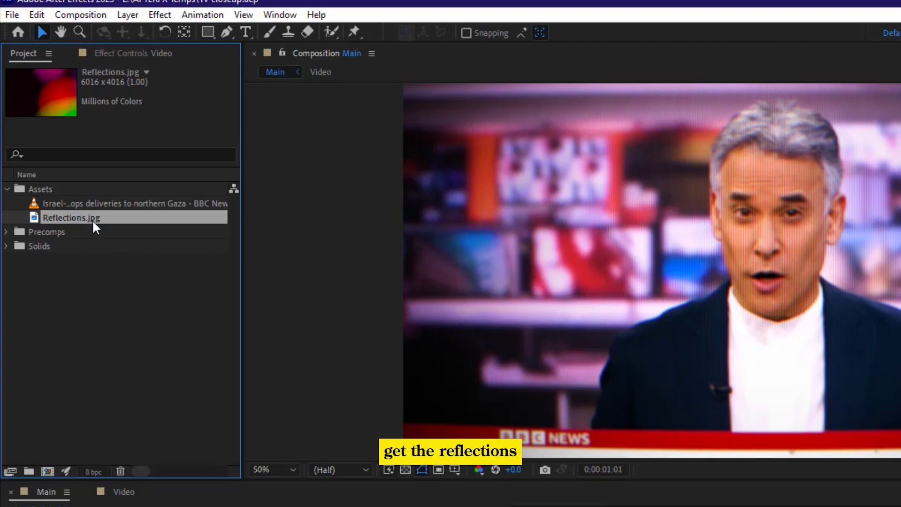
pyautogui.moveTo(92, 219); pyautogui.dragTo(80, 349)
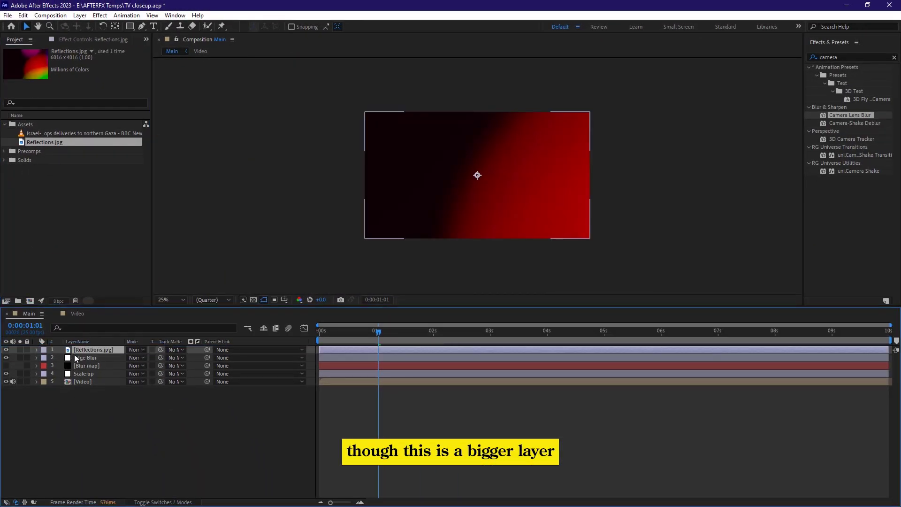
# Step: Scale the Reflections layer to 33% and set its blend mode to Screen
pyautogui.press('s')
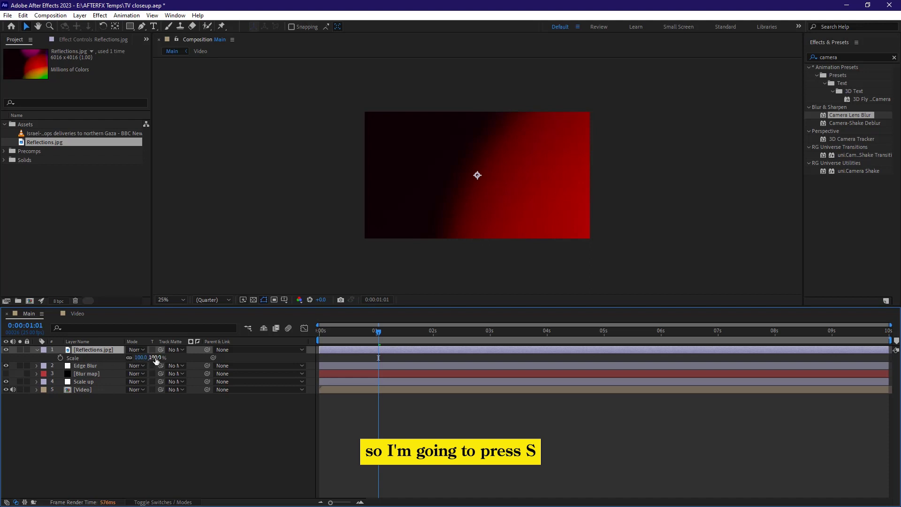
pyautogui.moveTo(155, 360); pyautogui.dragTo(128, 358)
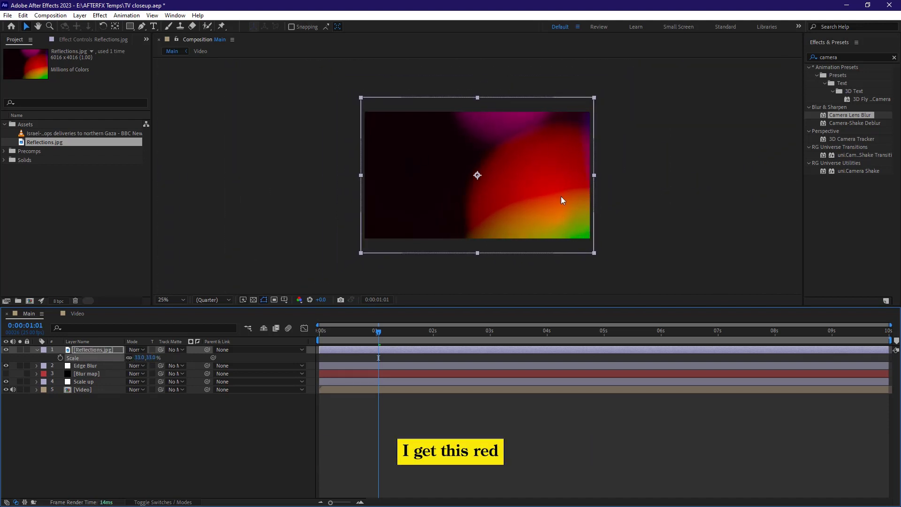
pyautogui.click(152, 420)
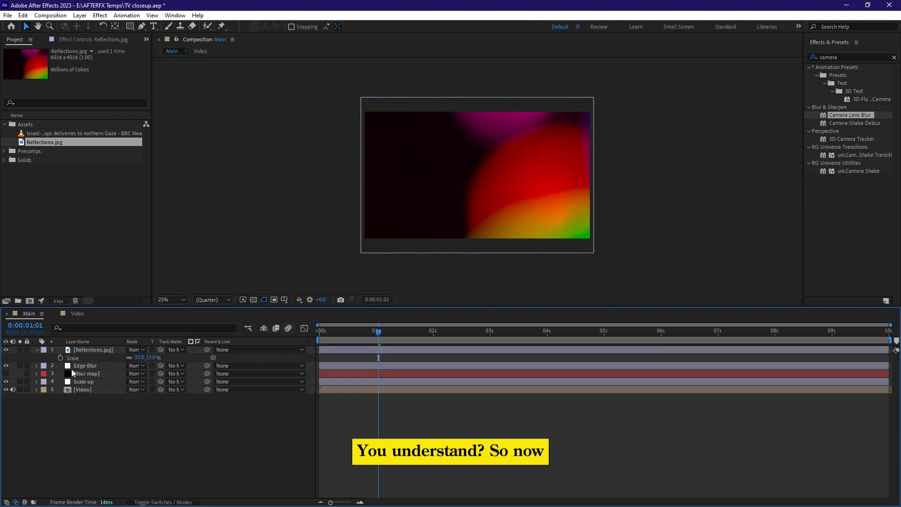
pyautogui.click(37, 350)
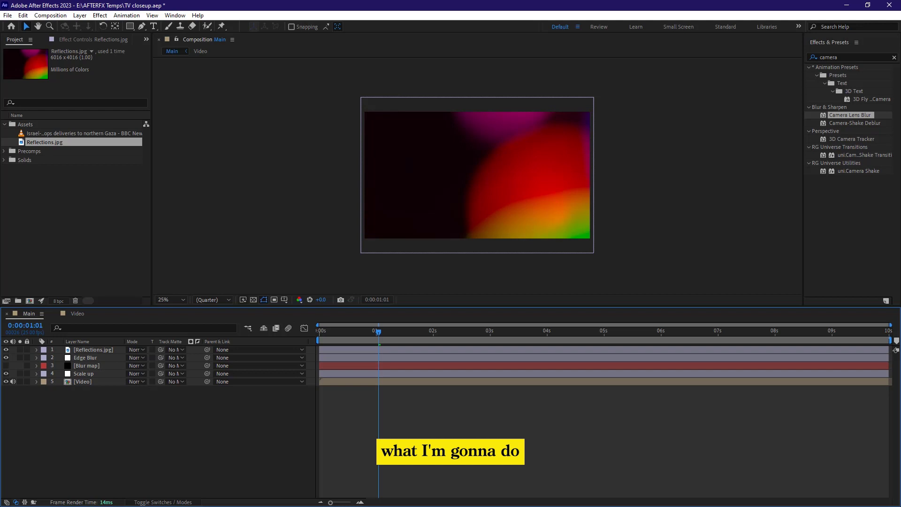
pyautogui.click(142, 350)
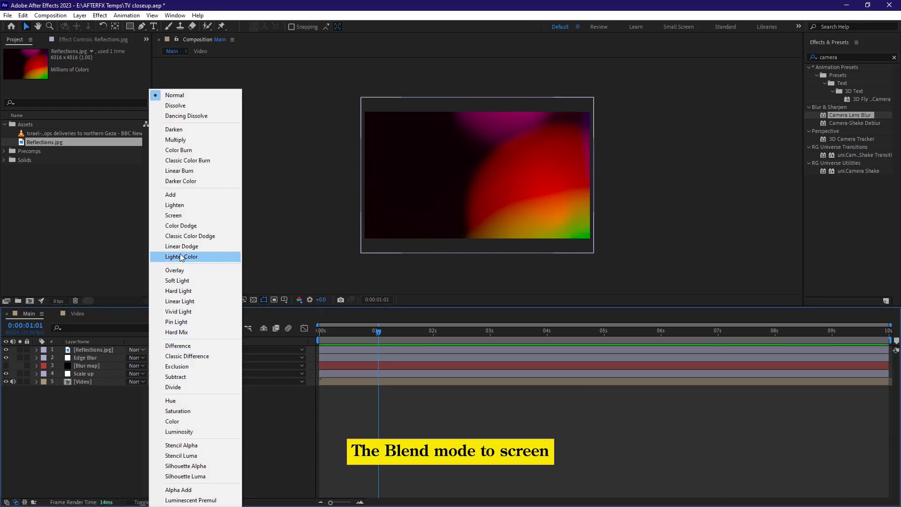
pyautogui.click(178, 215)
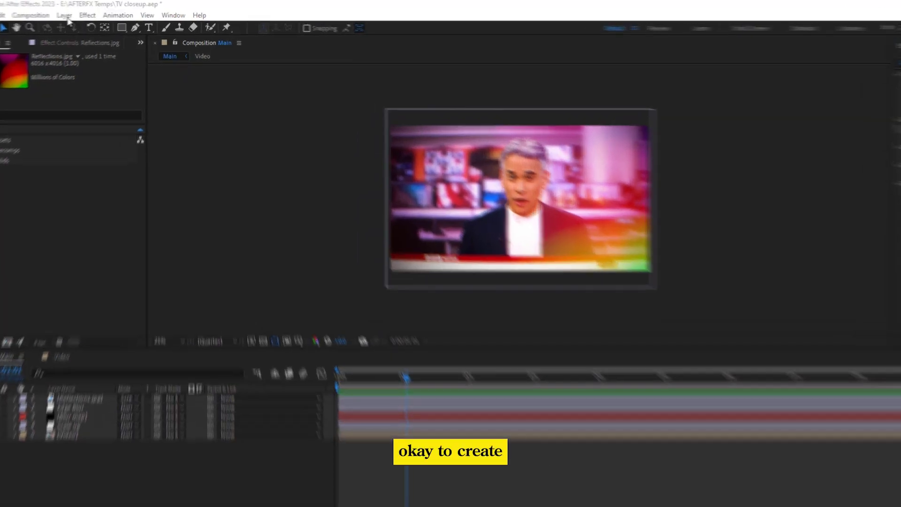
# Step: Create a new adjustment layer named 'Flickering'
pyautogui.click(80, 15)
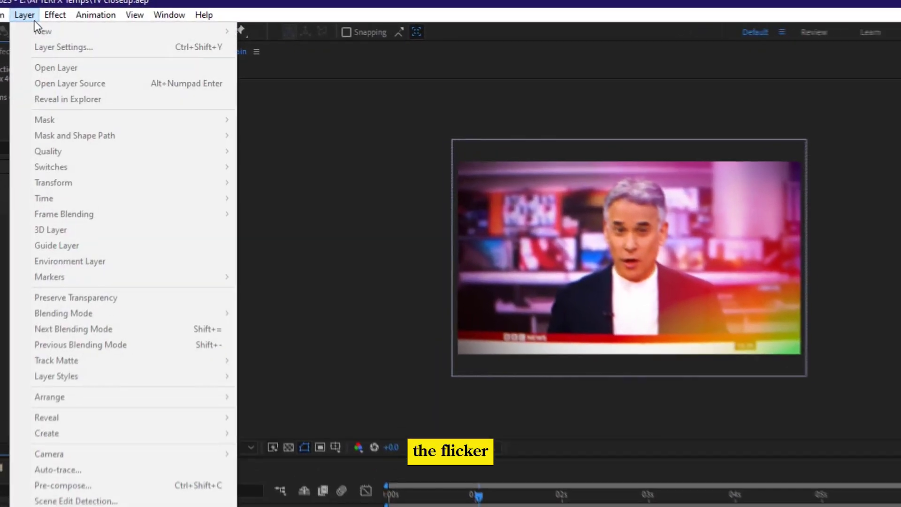
pyautogui.moveTo(34, 33)
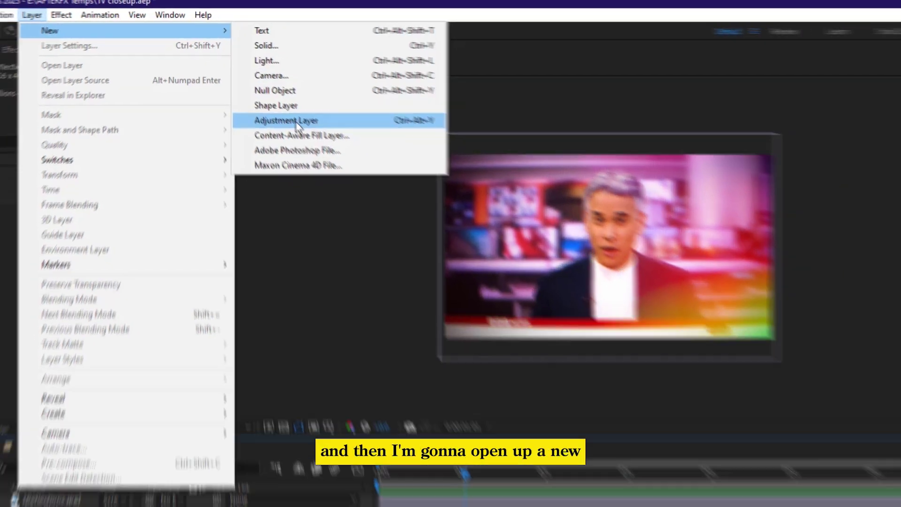
pyautogui.click(306, 133)
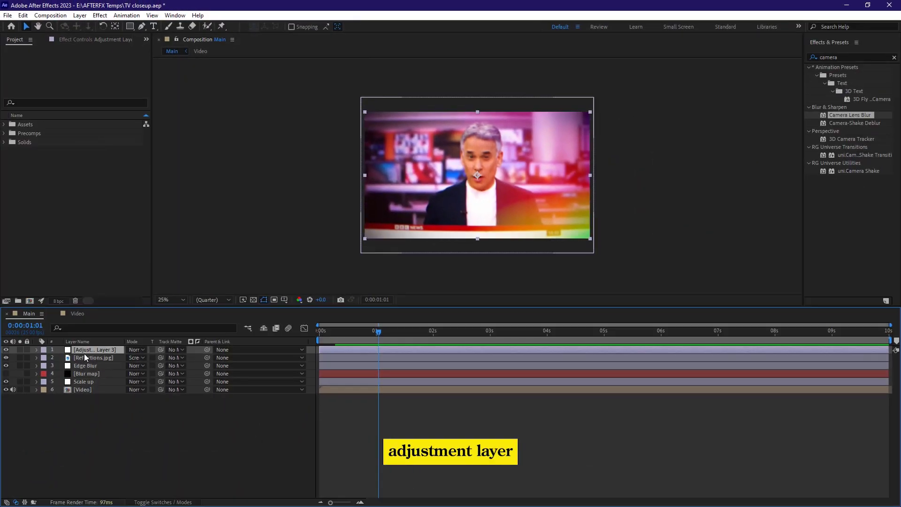
pyautogui.rightClick(85, 359)
pyautogui.click(110, 329)
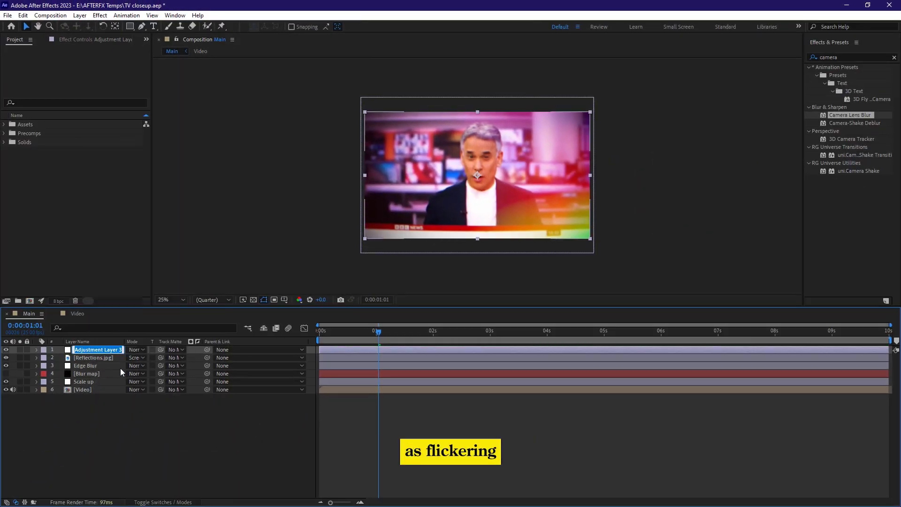
pyautogui.write('Flickering')
pyautogui.press('Return')
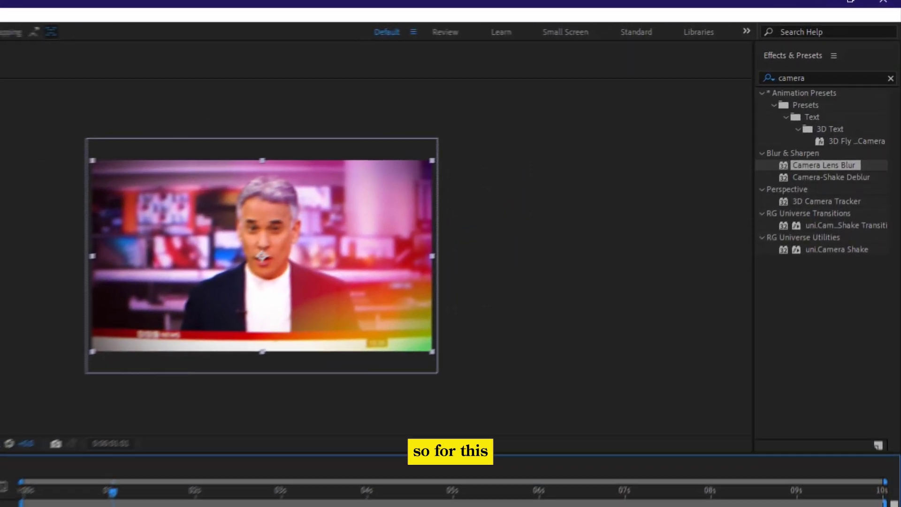
# Step: Apply Curves to the Flickering layer and lift the curve slightly to brighten
pyautogui.click(799, 62)
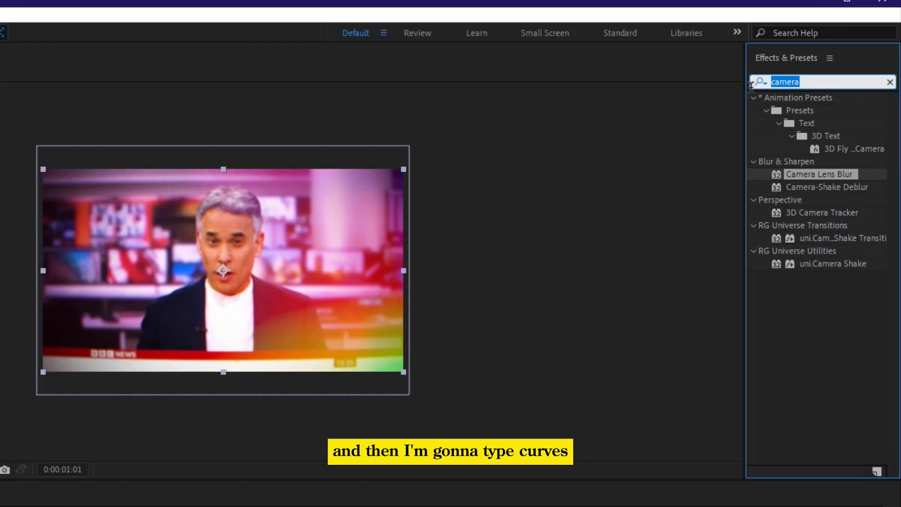
pyautogui.write('curves')
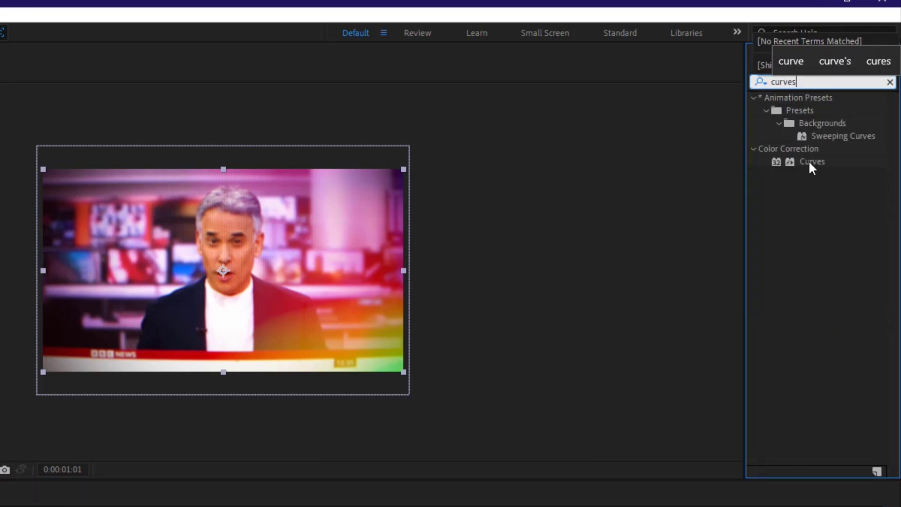
pyautogui.moveTo(811, 162); pyautogui.dragTo(100, 349)
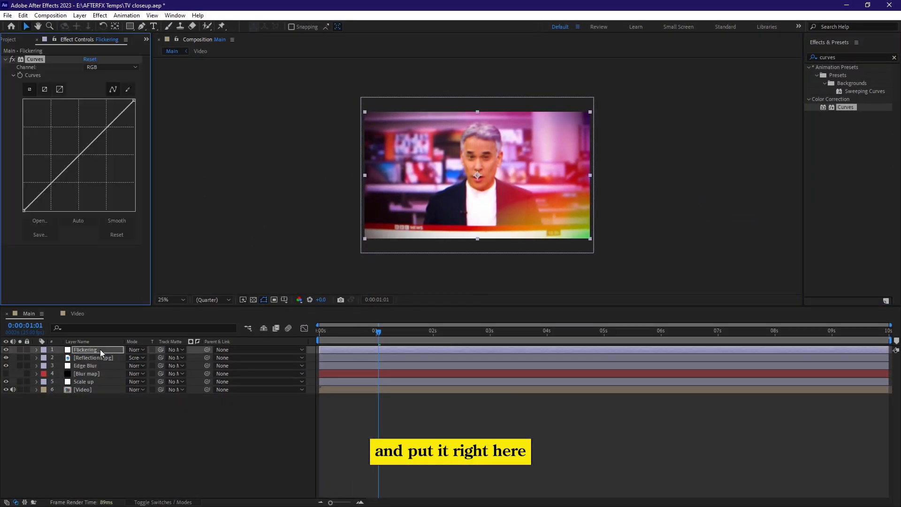
pyautogui.moveTo(86, 152); pyautogui.dragTo(71, 149)
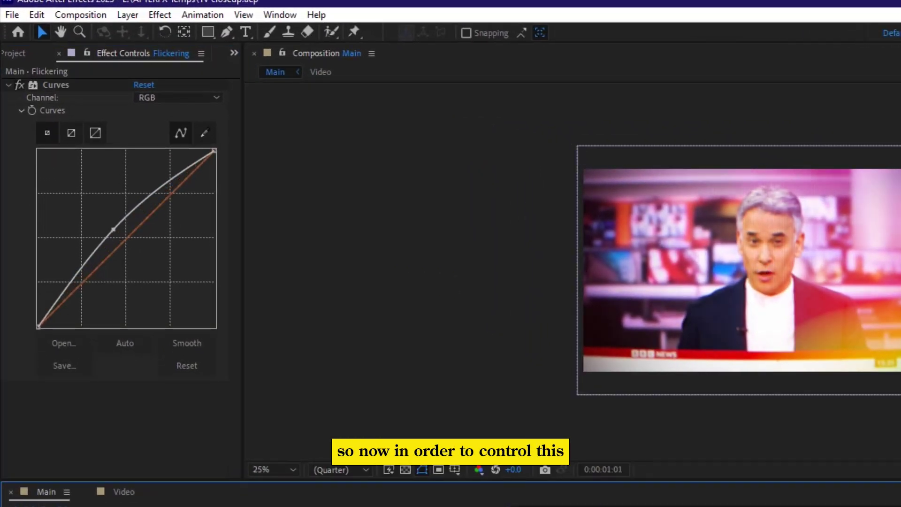
# Step: Drive the Flickering layer's Opacity with a wiggle(6,100) expression and scrub ahead to preview
pyautogui.click(764, 270)
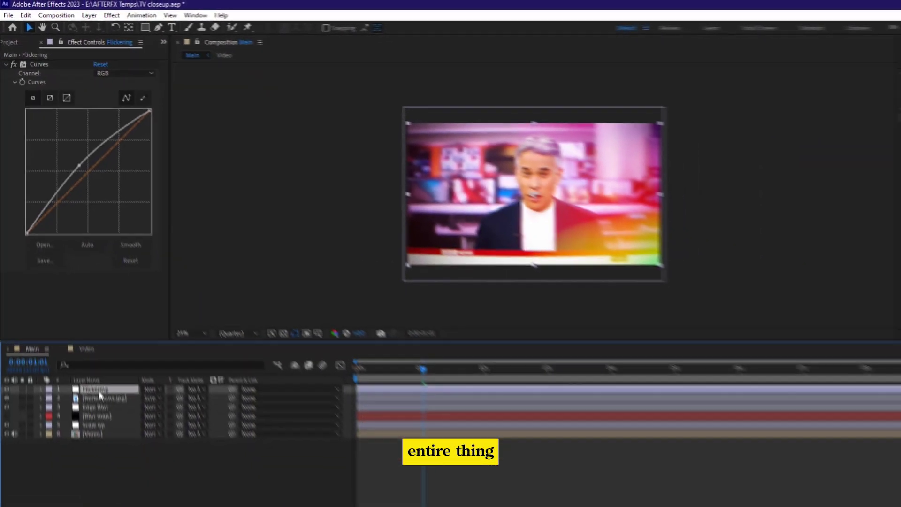
pyautogui.press('t')
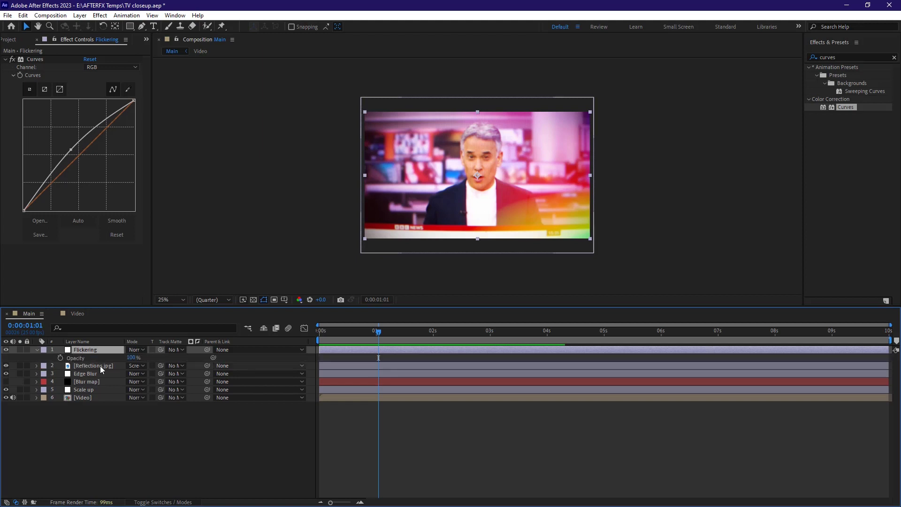
pyautogui.keyDown('alt'); pyautogui.click(60, 357); pyautogui.keyUp('alt')
pyautogui.write('wiggle')
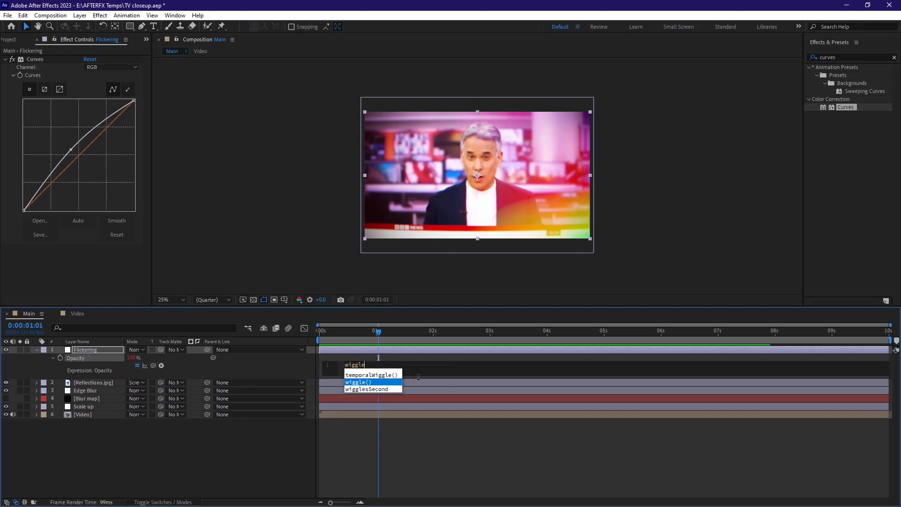
pyautogui.press('Return')
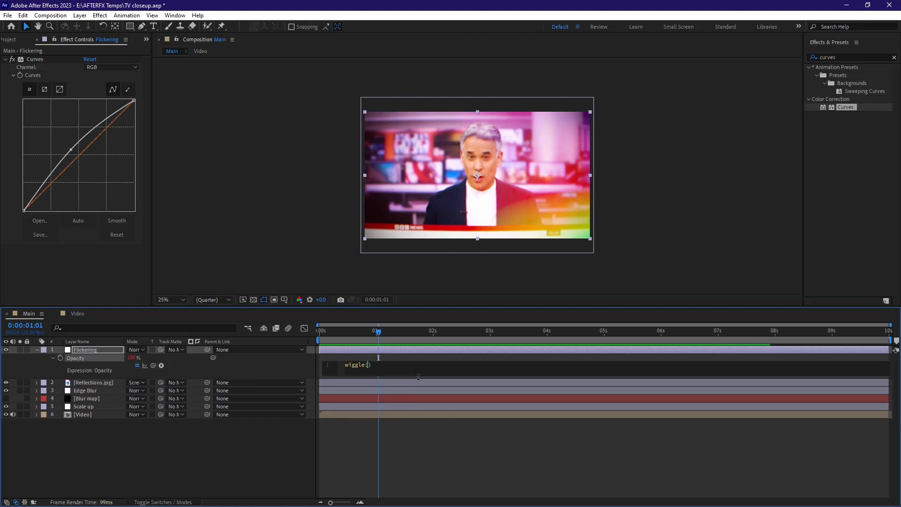
pyautogui.write('6')
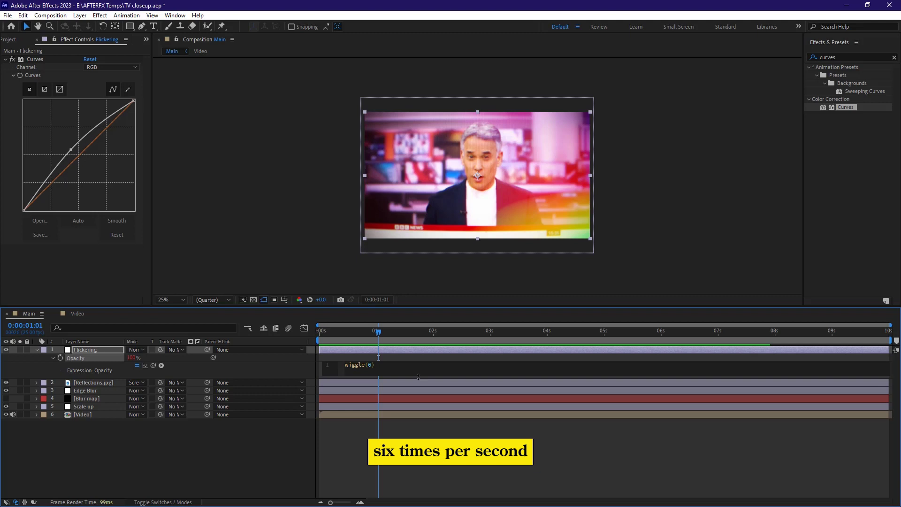
pyautogui.write(',')
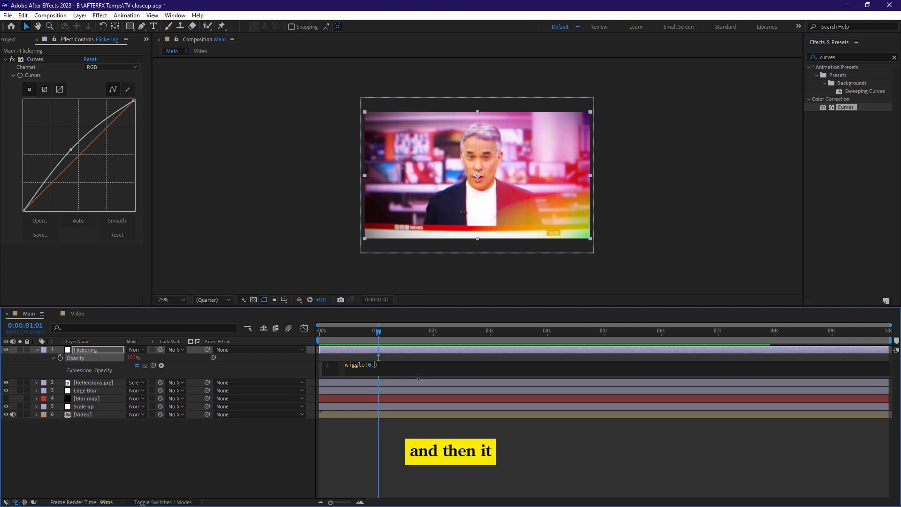
pyautogui.write('100')
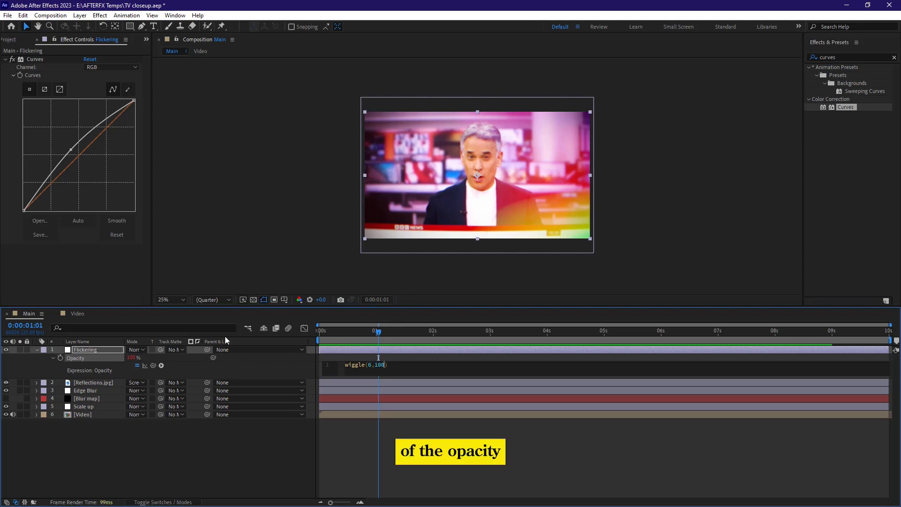
pyautogui.click(37, 350)
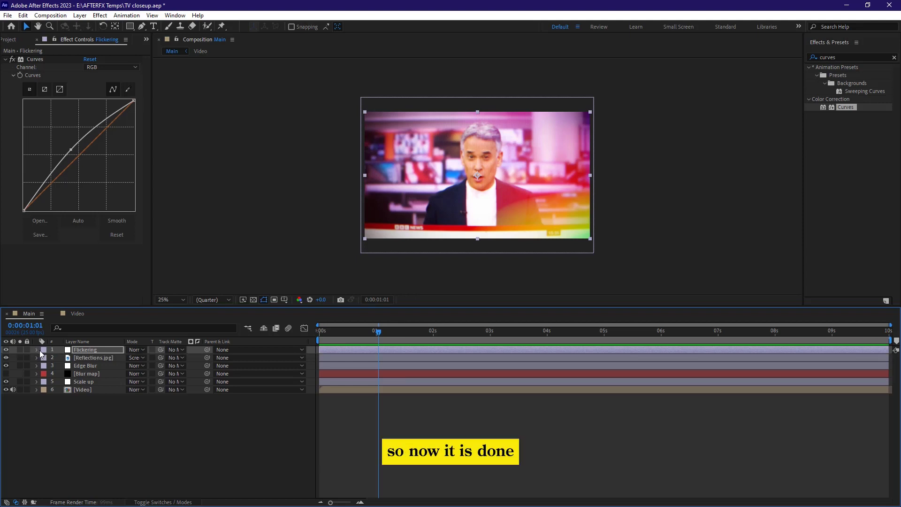
pyautogui.moveTo(384, 333); pyautogui.dragTo(861, 336)
# Step: From the composition start, create a new adjustment layer named 'Cam shake'
pyautogui.press('Home')
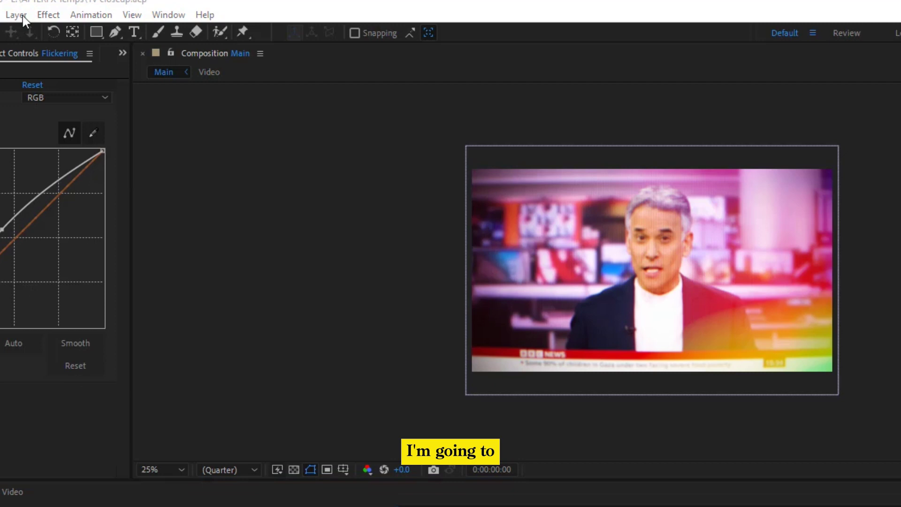
pyautogui.click(16, 14)
pyautogui.moveTo(34, 32)
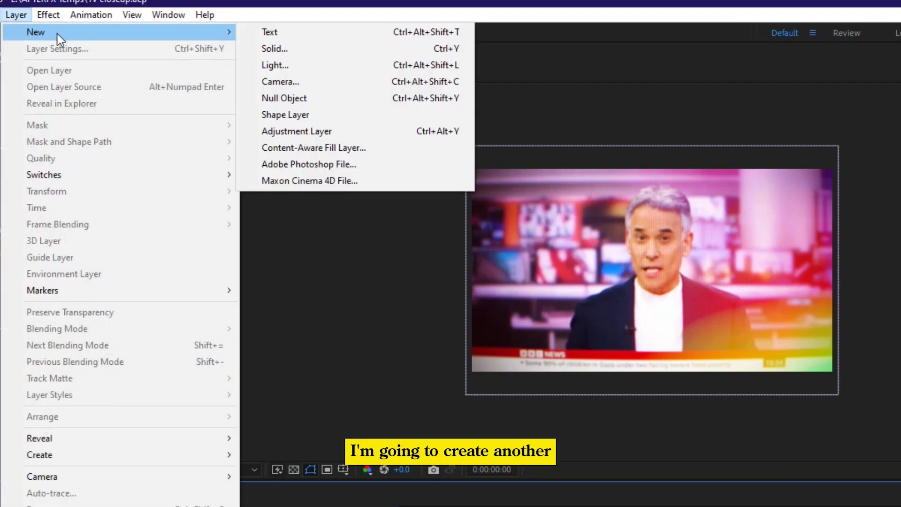
pyautogui.click(314, 133)
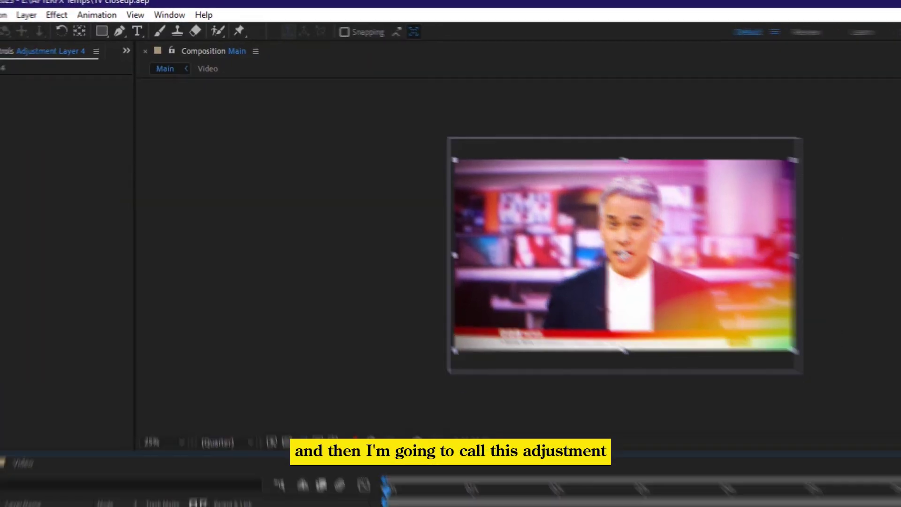
pyautogui.rightClick(97, 348)
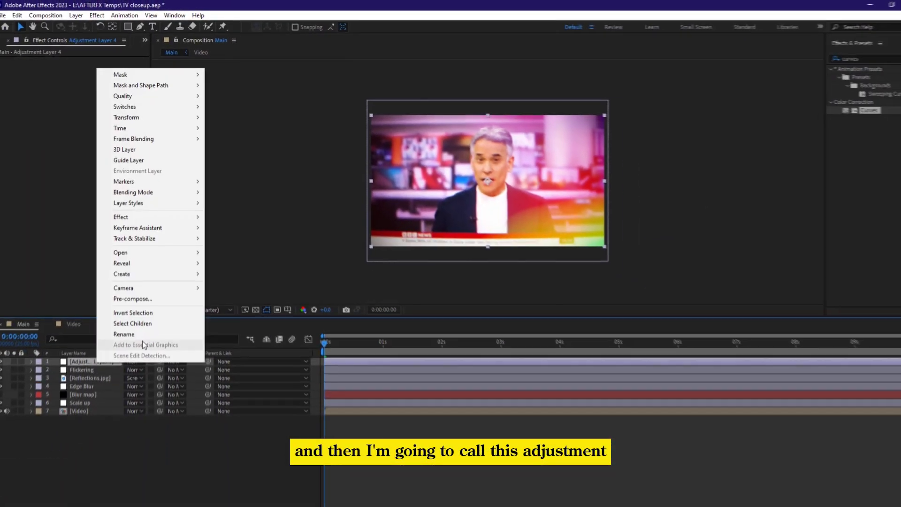
pyautogui.click(142, 341)
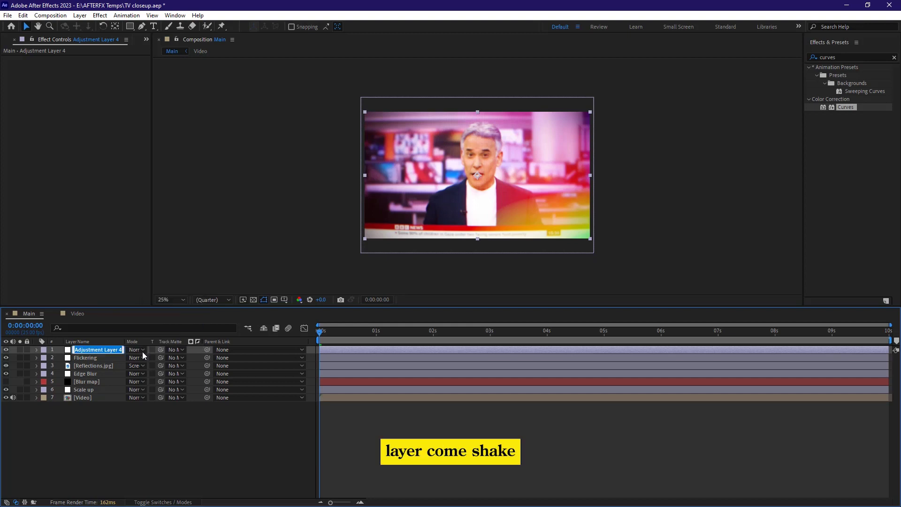
pyautogui.write('Shake')
pyautogui.press('Return')
# Step: Apply Camera-Shake Deblur to the Cam shake layer with Strength 50%
pyautogui.hotkey('ctrl', 'f')
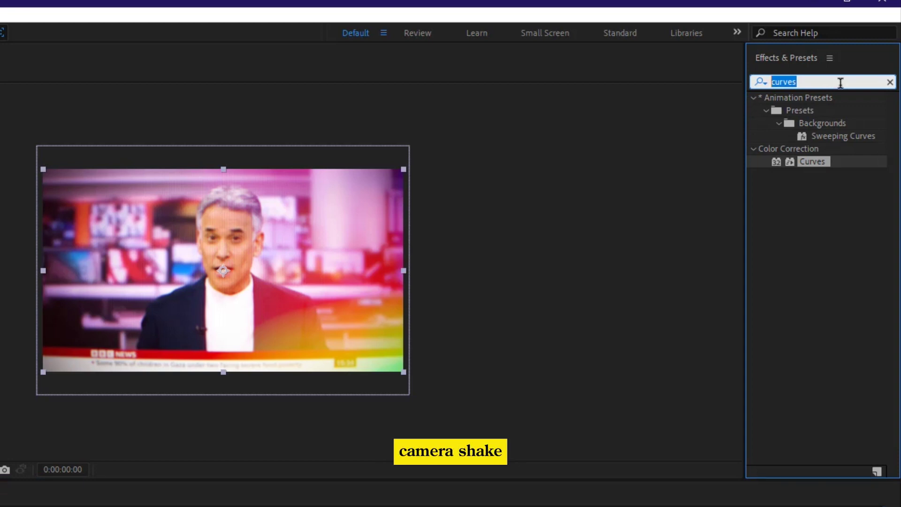
pyautogui.write('came')
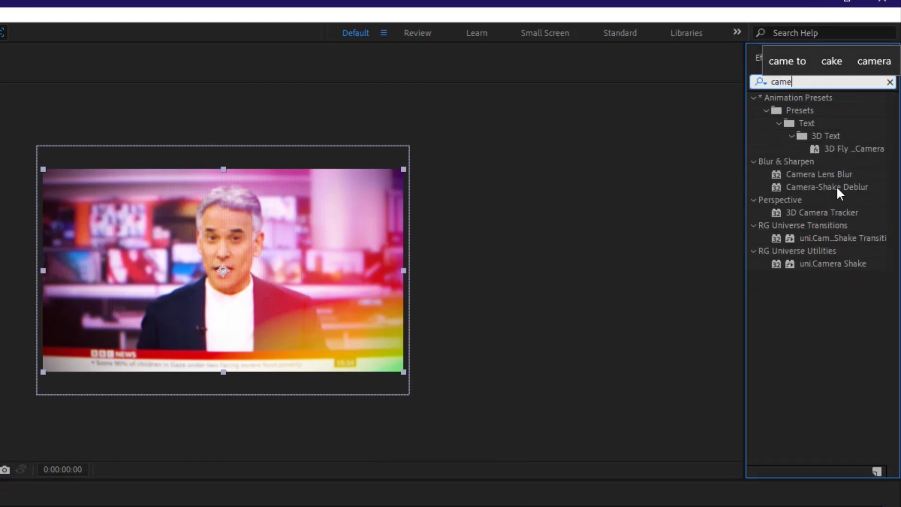
pyautogui.doubleClick(837, 188)
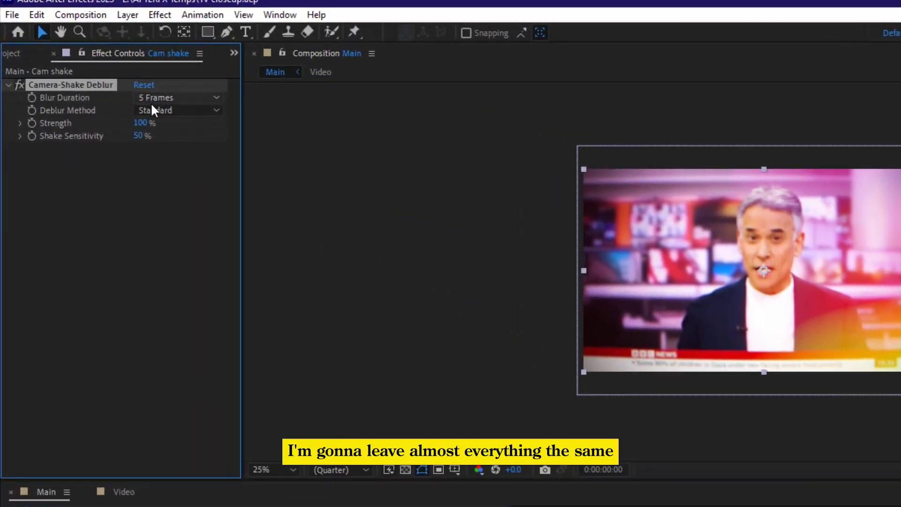
pyautogui.click(143, 124)
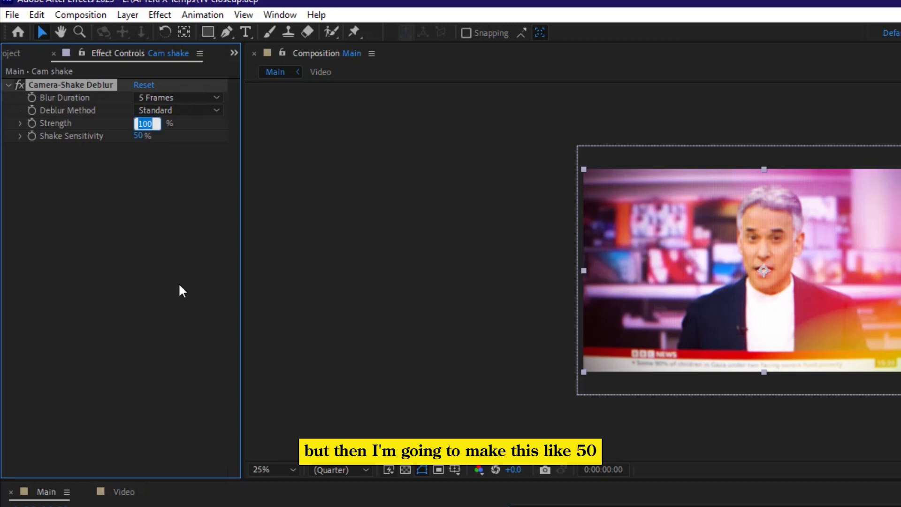
pyautogui.write('50')
pyautogui.press('Return')
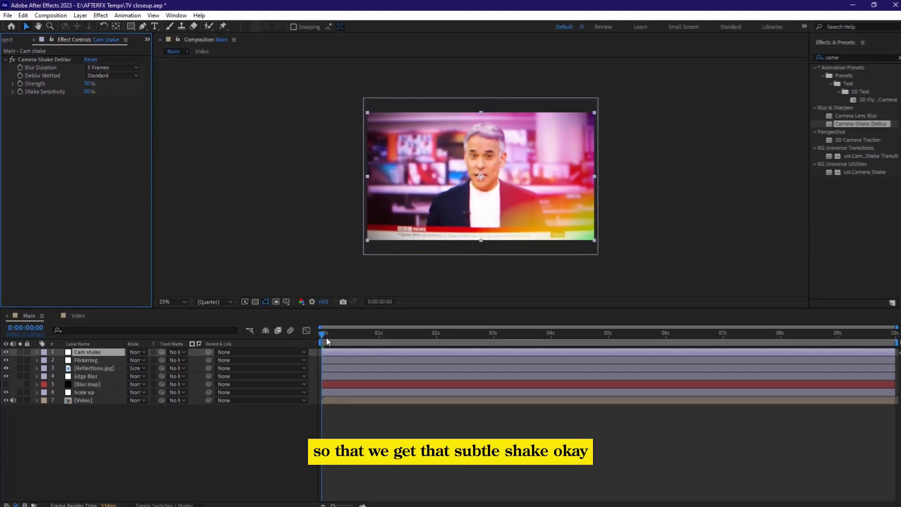
pyautogui.click(379, 424)
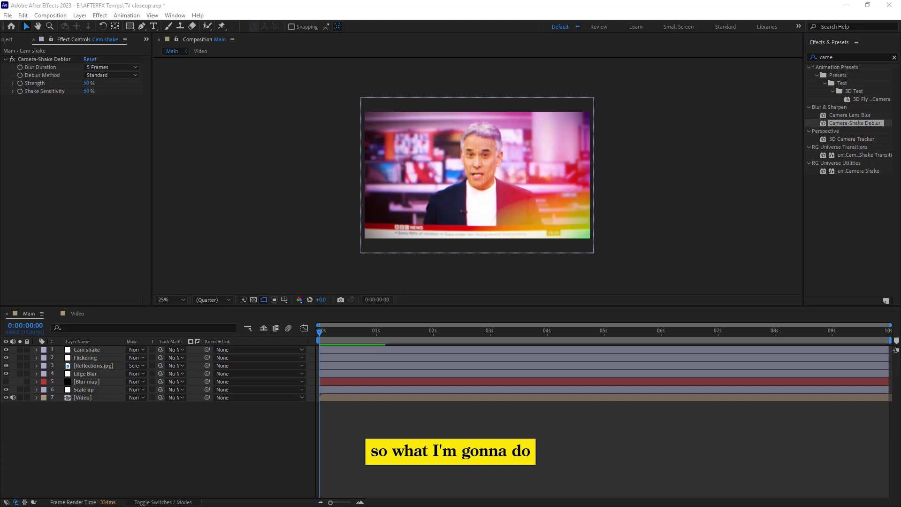
# Step: Apply the Wave Warp effect to the Video layer
pyautogui.click(83, 397)
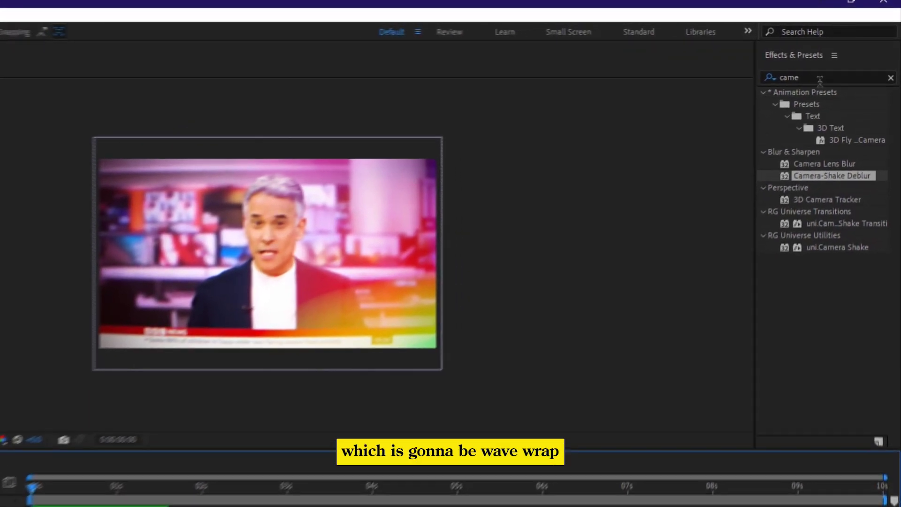
pyautogui.hotkey('ctrl', 'f')
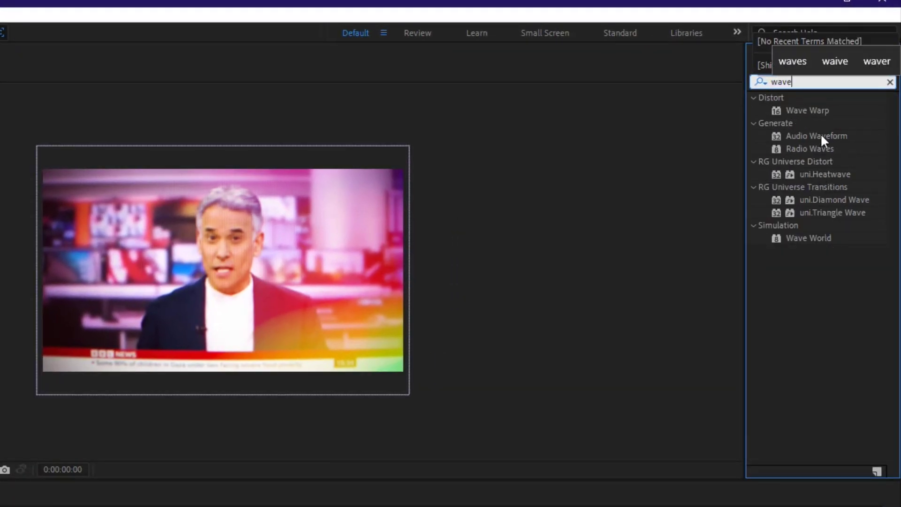
pyautogui.click(819, 112)
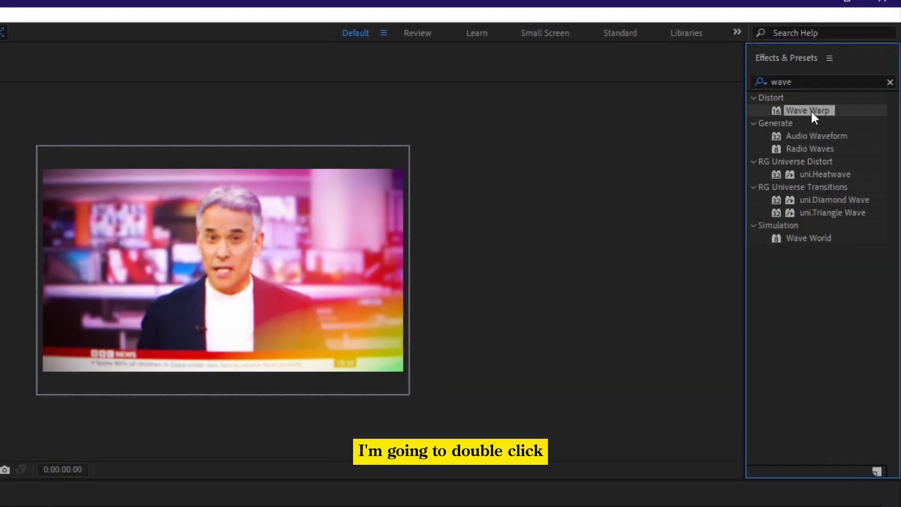
pyautogui.moveTo(809, 108); pyautogui.dragTo(53, 148)
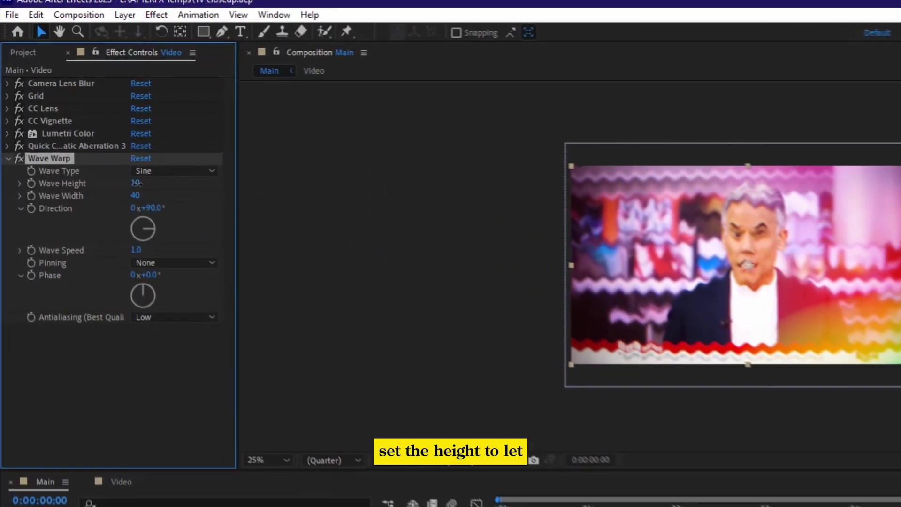
# Step: Set Wave Warp to Square waves with height 2, width 800, direction 0° and speed -0.5
pyautogui.click(136, 183)
pyautogui.write('2')
pyautogui.click(180, 426)
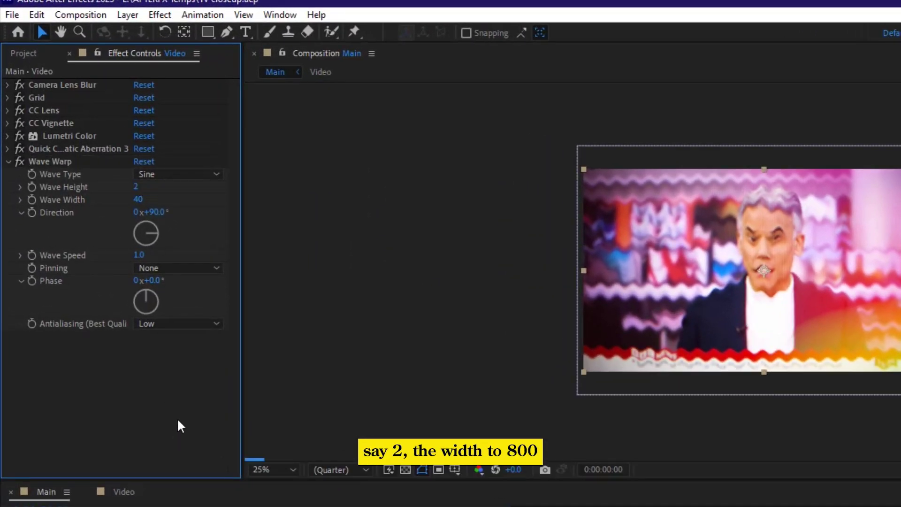
pyautogui.click(138, 199)
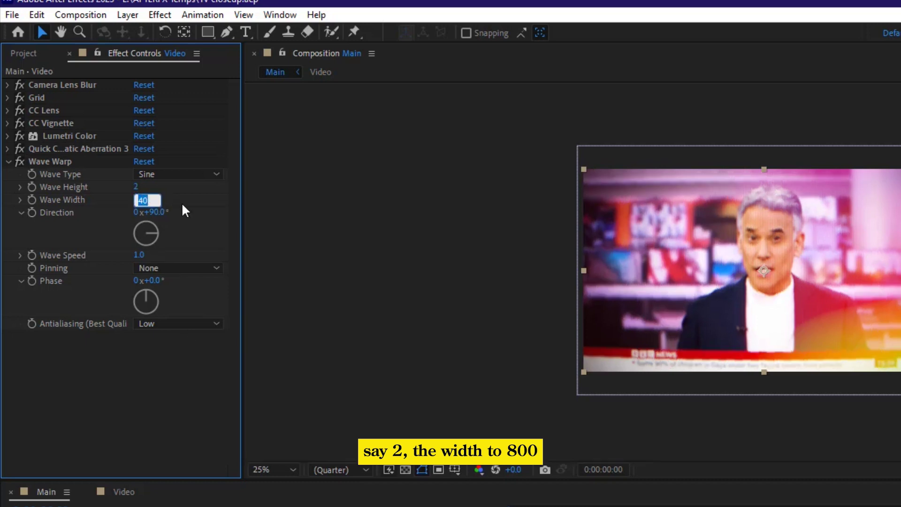
pyautogui.write('800')
pyautogui.press('Tab')
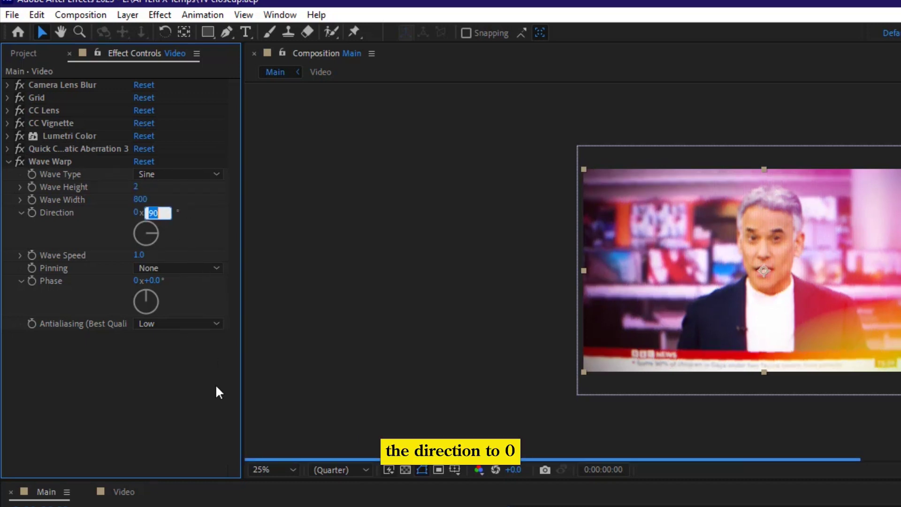
pyautogui.write('0')
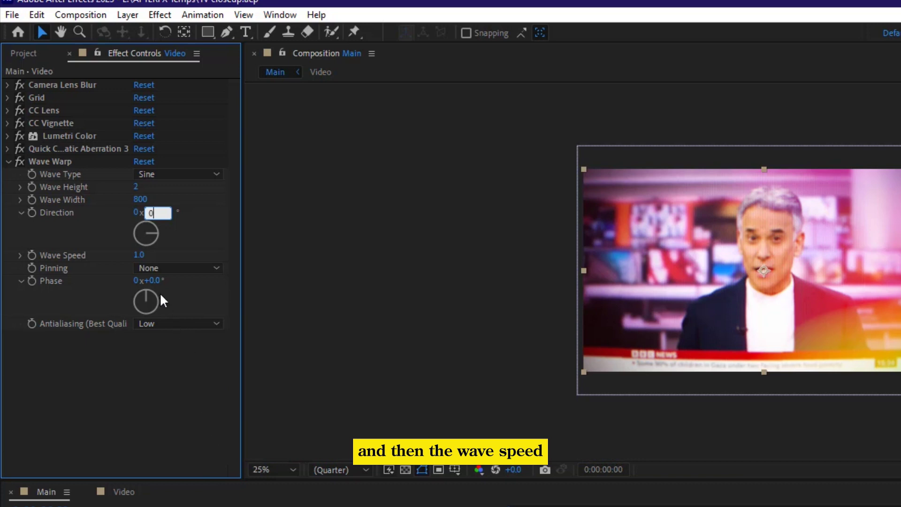
pyautogui.click(139, 255)
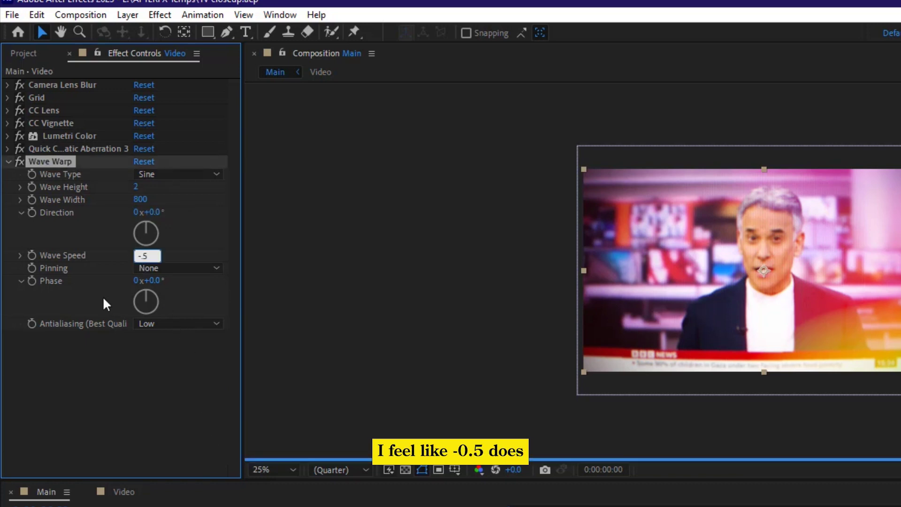
pyautogui.click(148, 356)
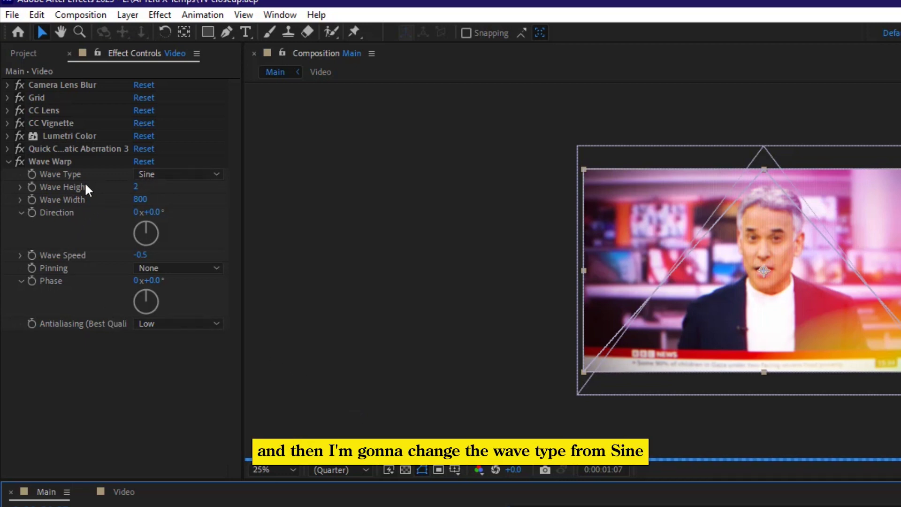
pyautogui.click(178, 174)
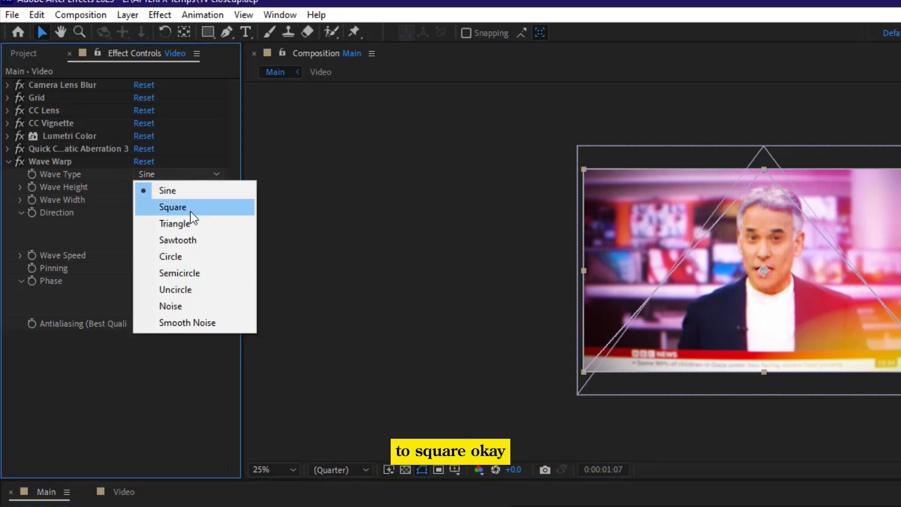
pyautogui.click(191, 211)
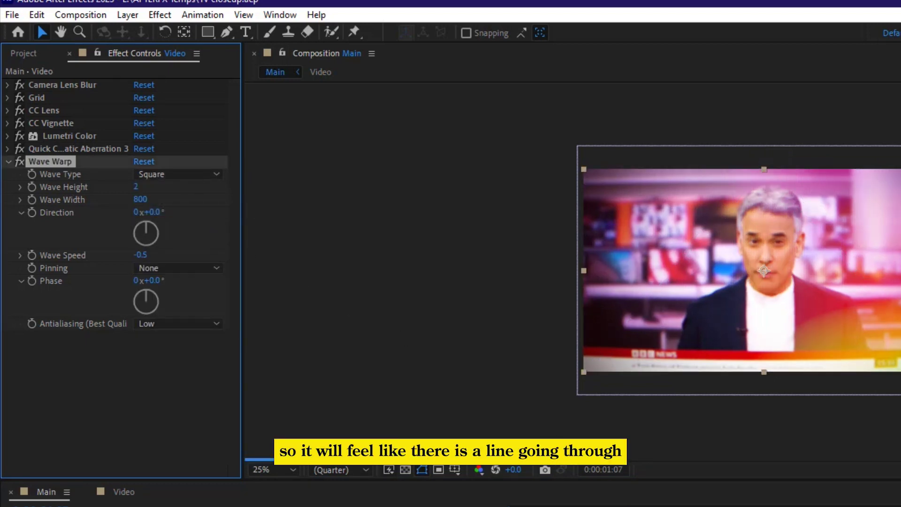